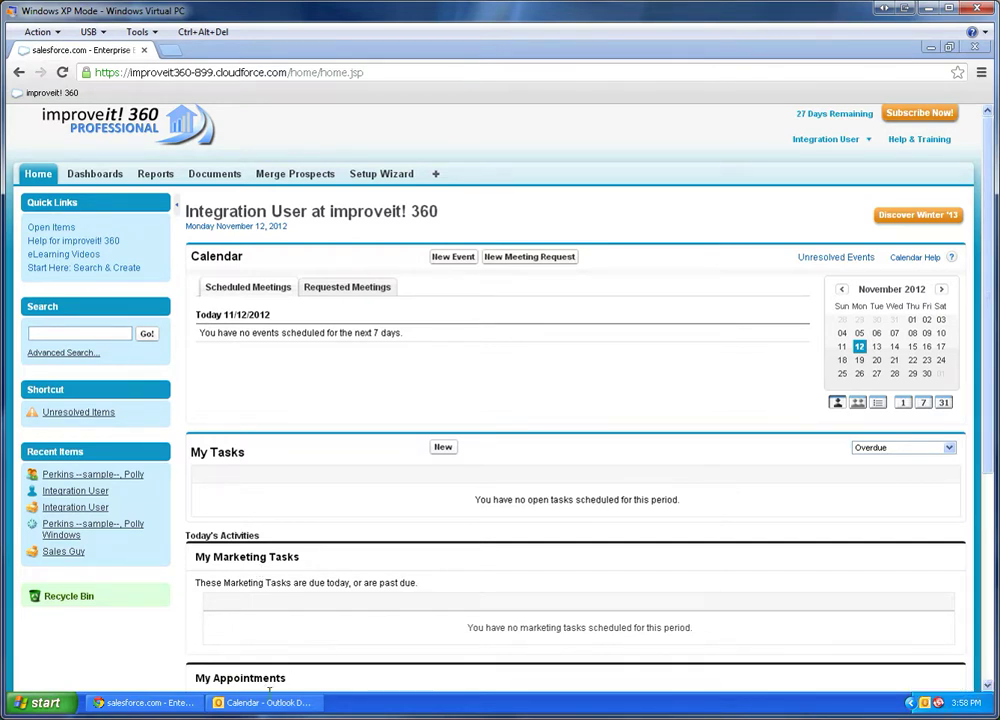
In Outlook, start a new appointment on Wednesday 11/14/2012 from 9:30 to 11:00 AM.
{"action": "key", "text": "alt+Tab"}
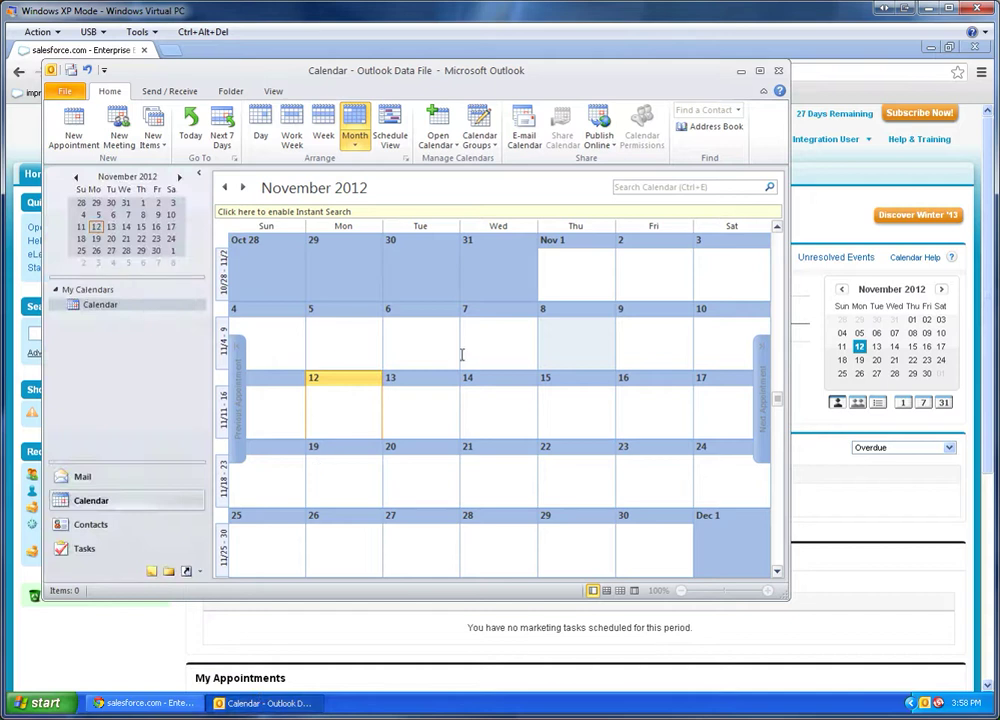
{"action": "left_click_drag", "start_coordinate": [277, 70], "coordinate": [268, 59]}
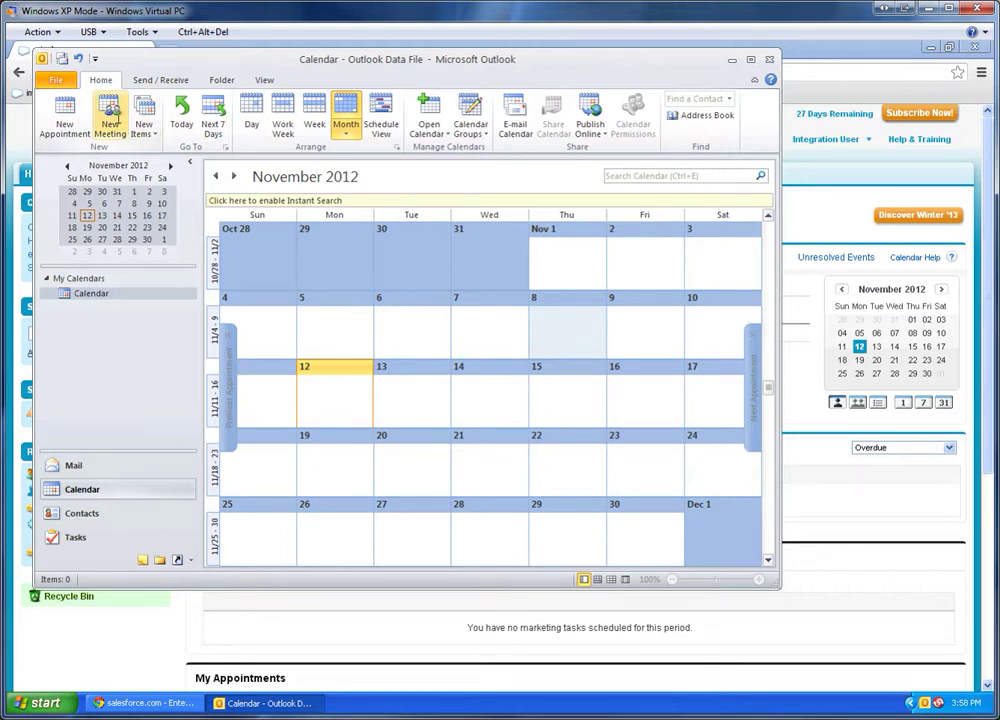
{"action": "left_click", "coordinate": [64, 112]}
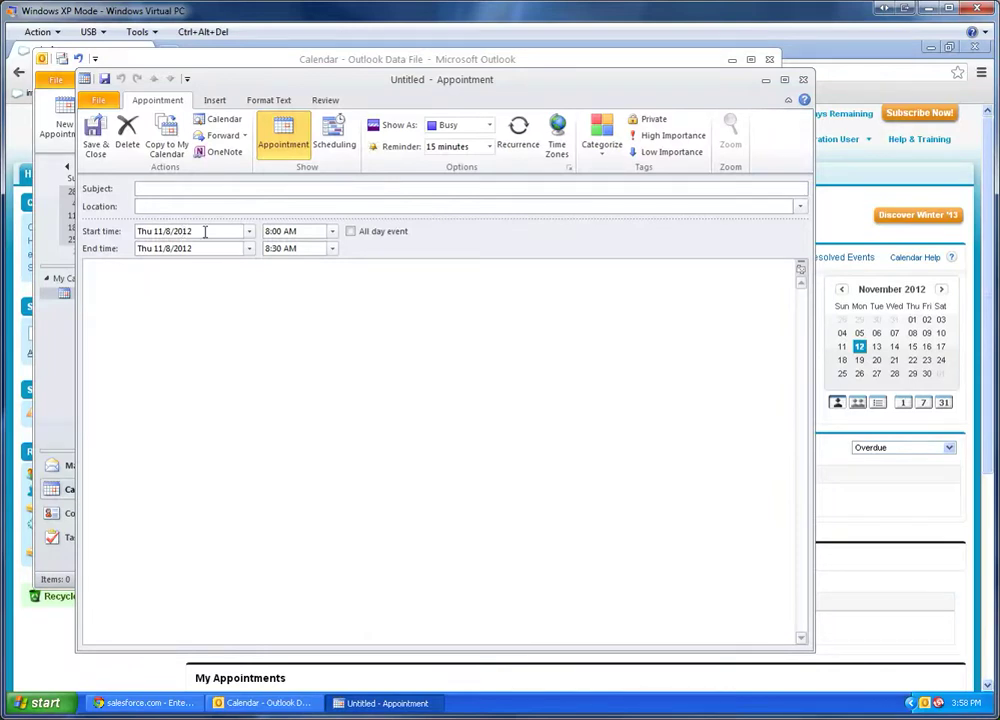
{"action": "left_click", "coordinate": [249, 231]}
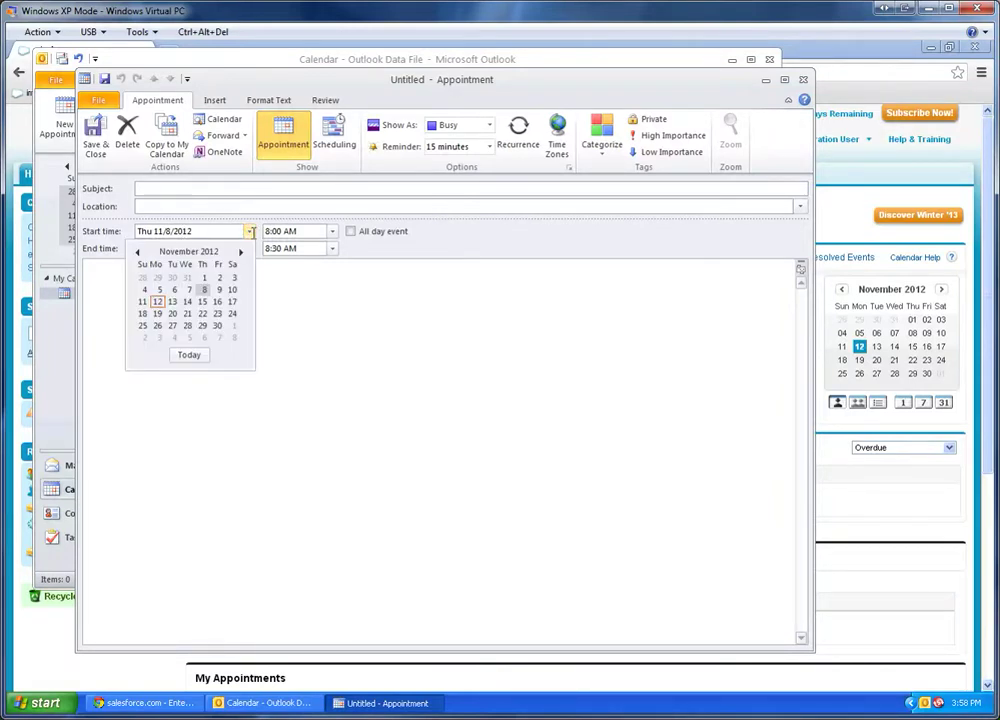
{"action": "left_click", "coordinate": [187, 301]}
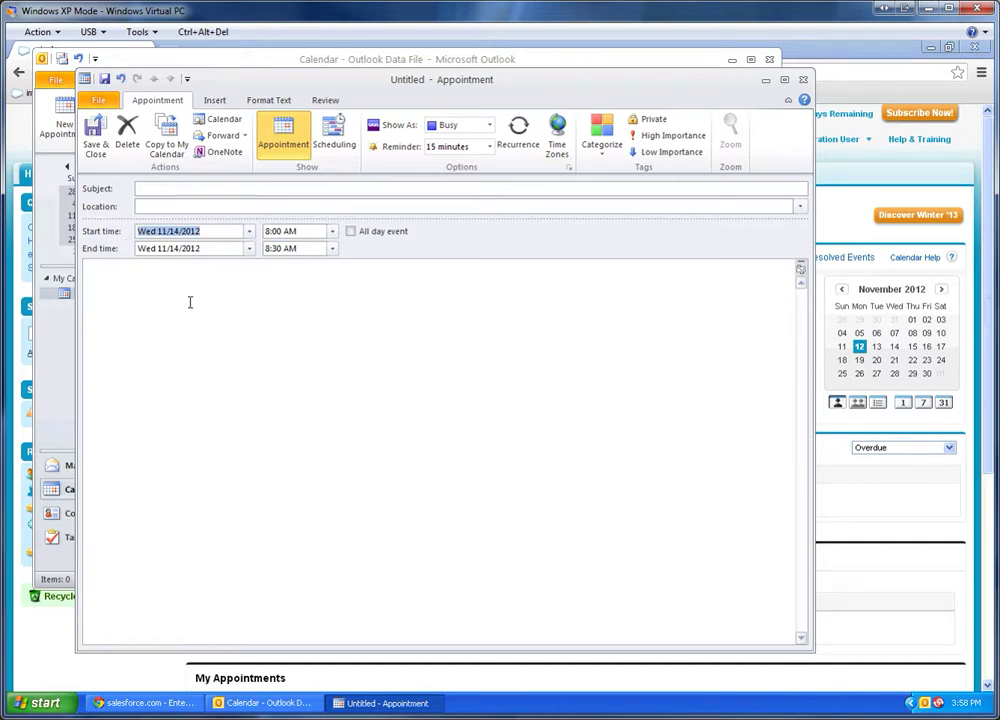
{"action": "left_click", "coordinate": [333, 231]}
{"action": "left_click", "coordinate": [300, 279]}
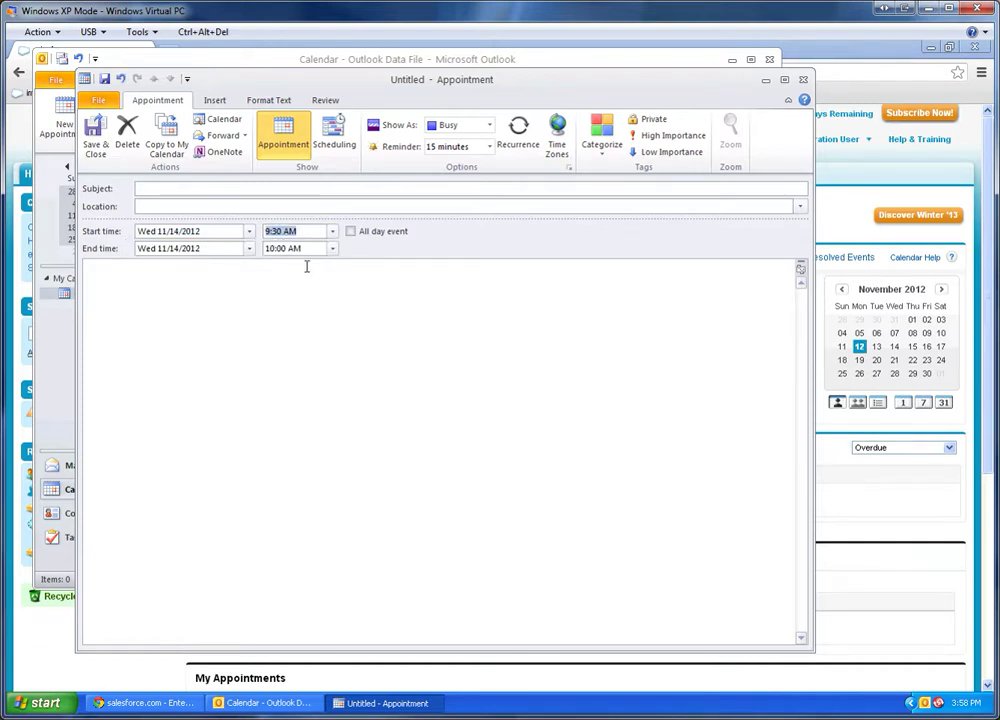
{"action": "left_click", "coordinate": [332, 248]}
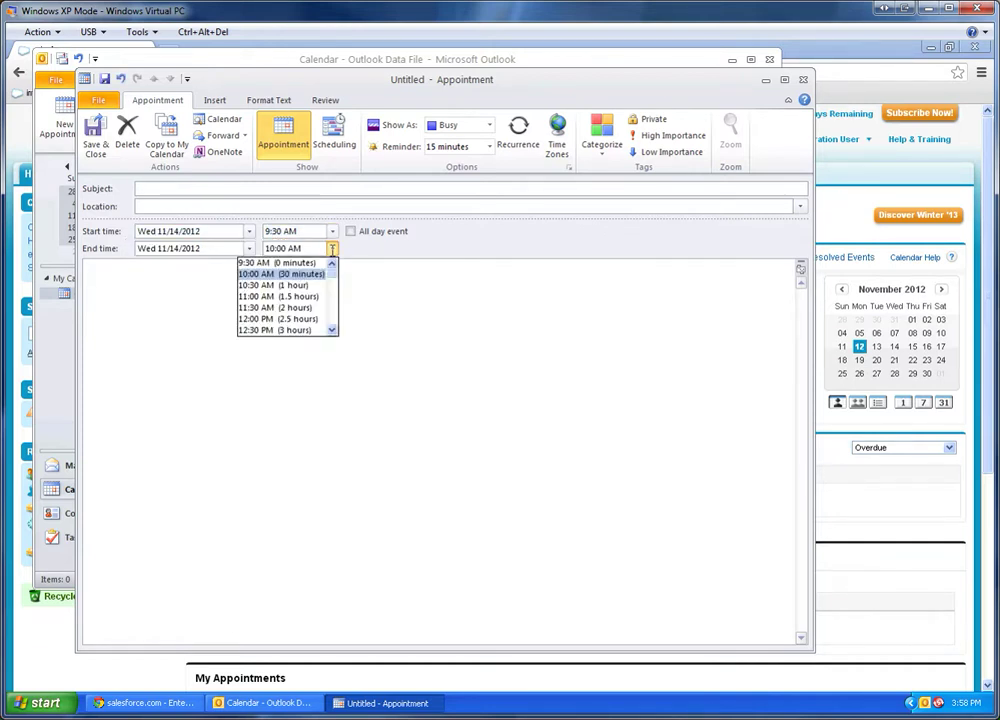
{"action": "left_click", "coordinate": [270, 295]}
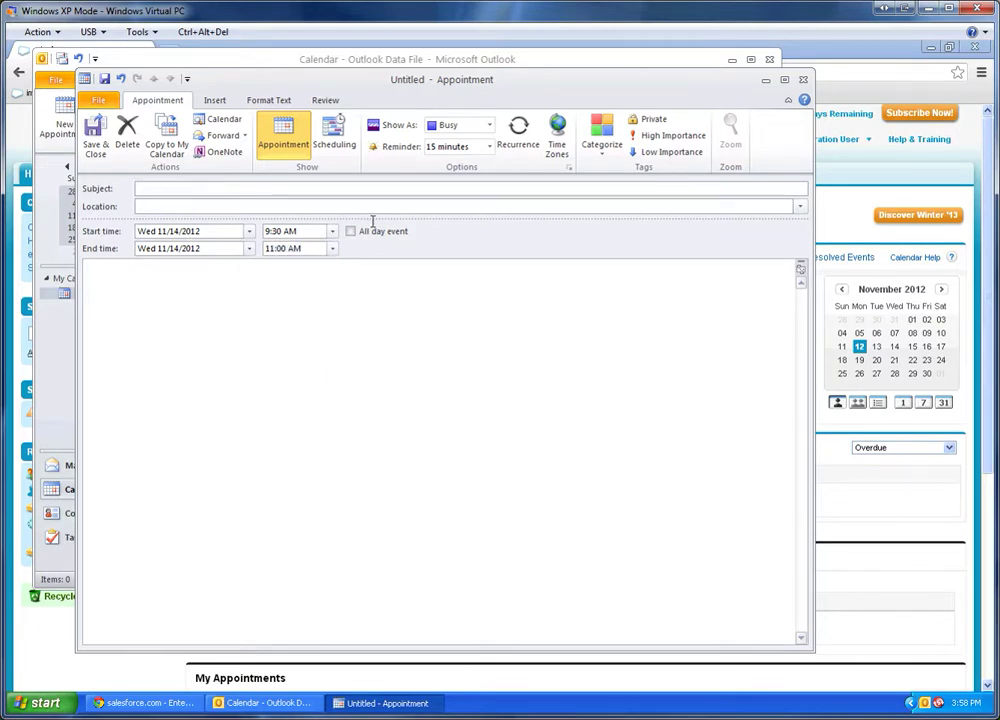
Enter the subject 'An appointment' and the location 'My desk'.
{"action": "type", "text": "An appointment"}
{"action": "key", "text": "Tab"}
{"action": "type", "text": "My de"}
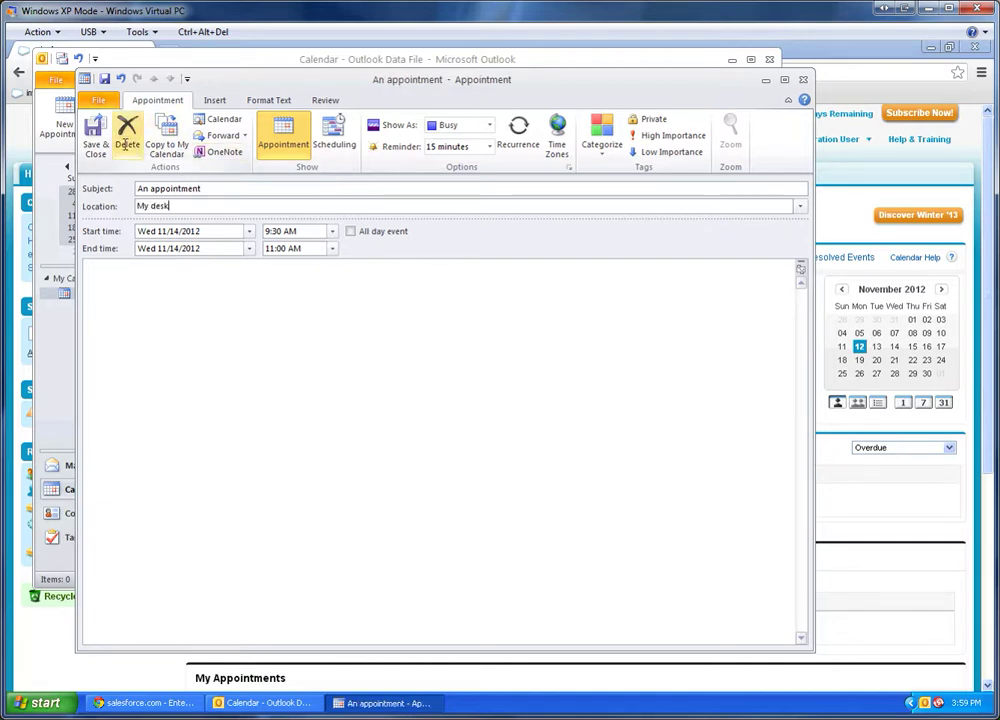
Save and close the Outlook appointment, then return to improveit! 360.
{"action": "left_click", "coordinate": [95, 133]}
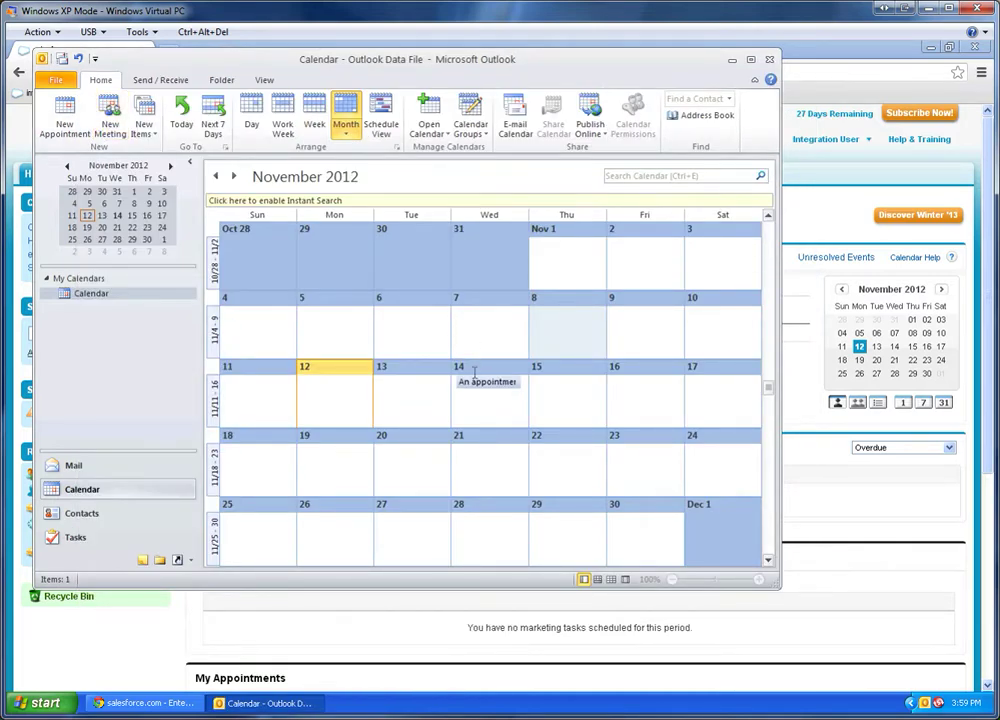
{"action": "mouse_move", "coordinate": [473, 381]}
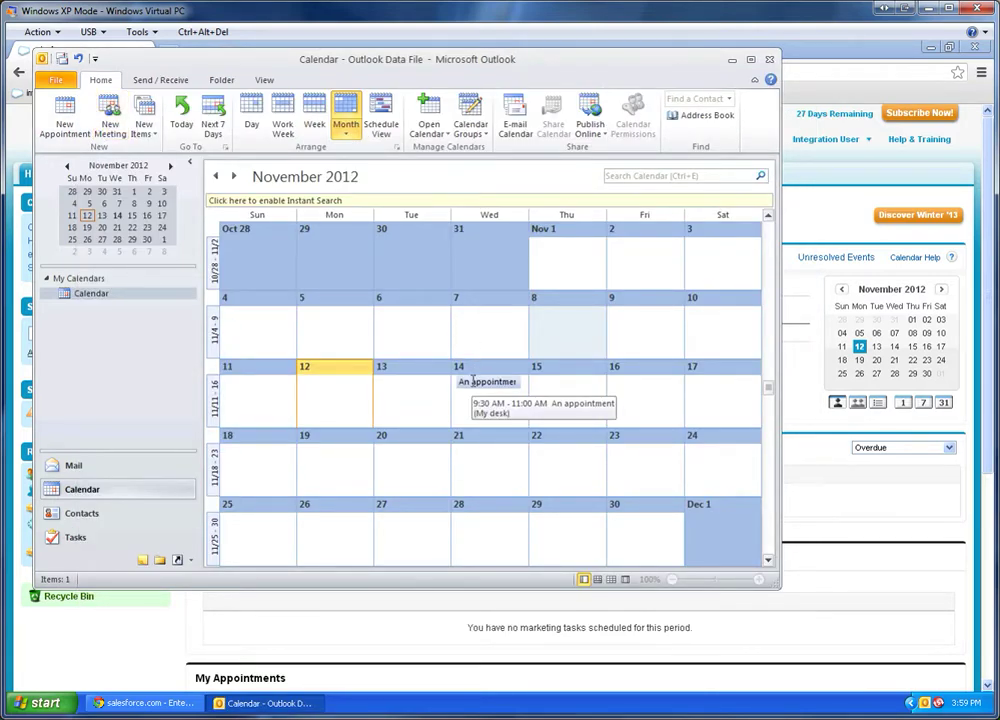
{"action": "left_click", "coordinate": [852, 218]}
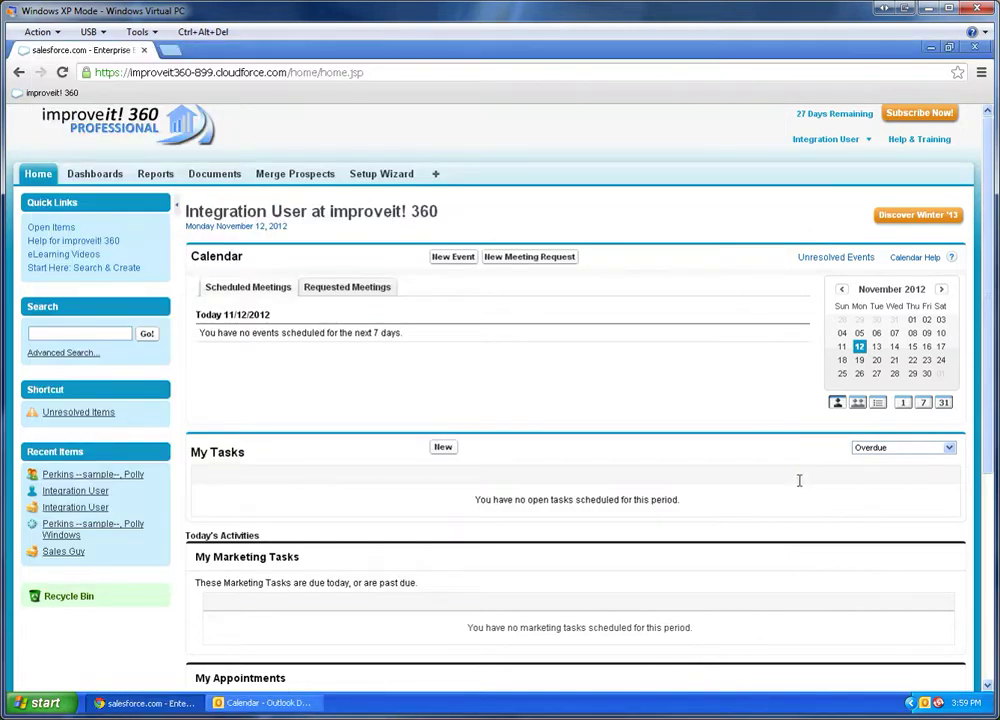
Run Sync Now from the Outlook sync tray tool and refresh the Home tab.
{"action": "right_click", "coordinate": [938, 703]}
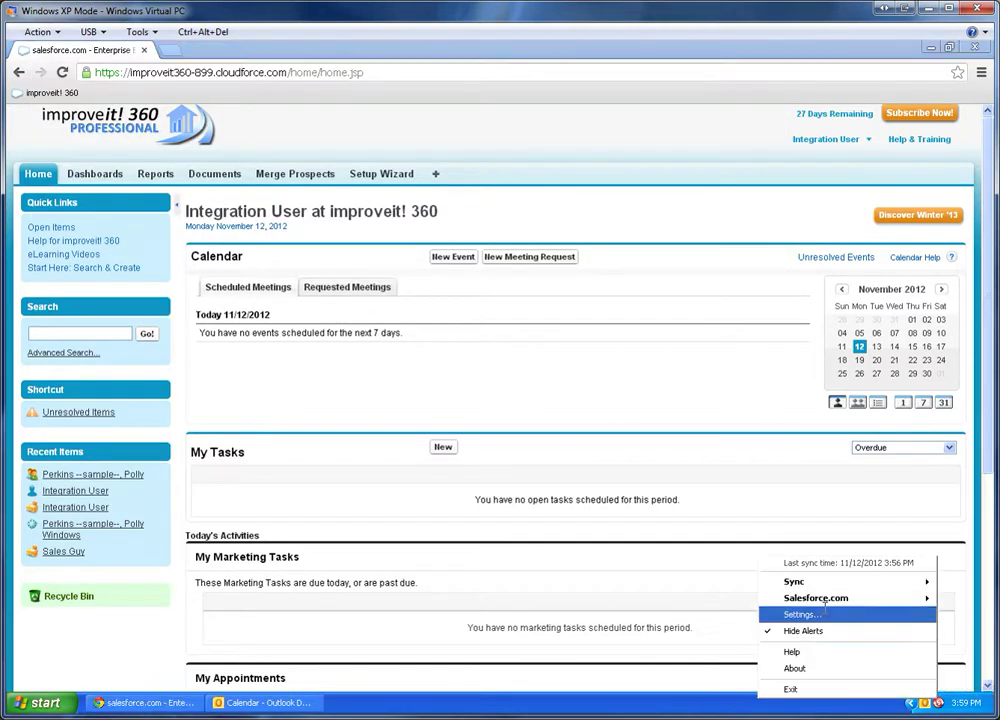
{"action": "mouse_move", "coordinate": [813, 583]}
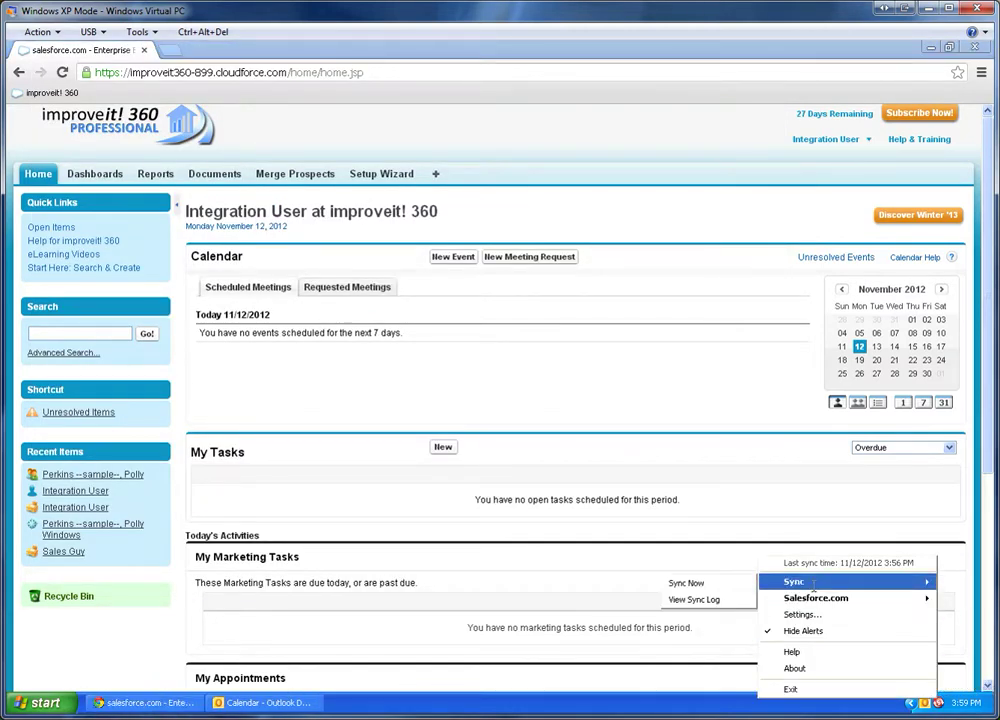
{"action": "left_click", "coordinate": [704, 581]}
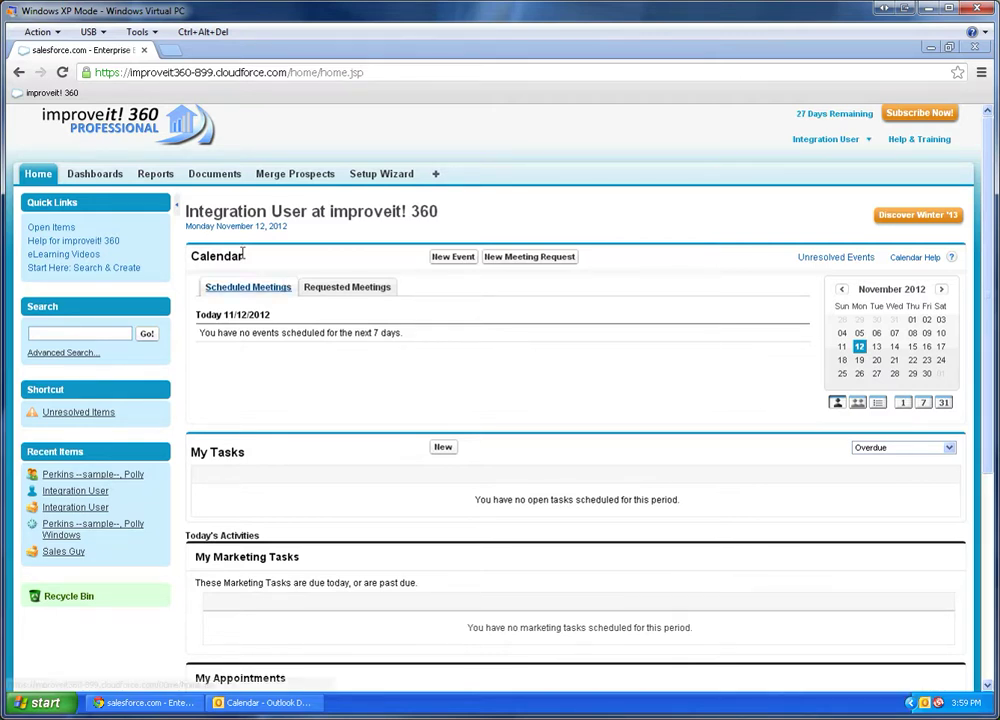
{"action": "left_click", "coordinate": [38, 173]}
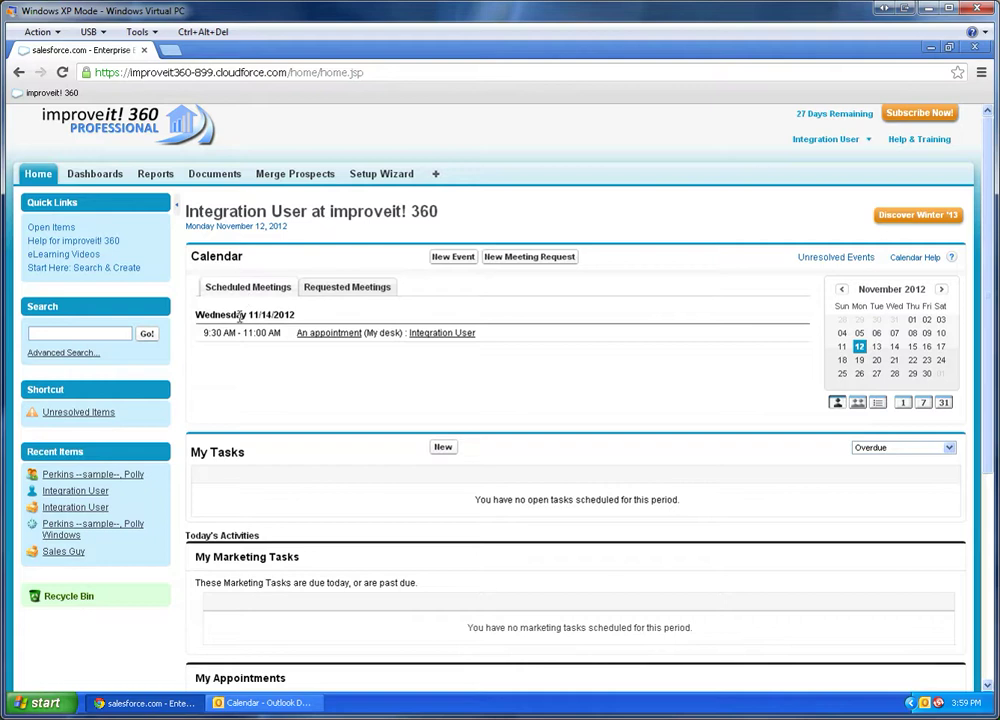
{"action": "mouse_move", "coordinate": [232, 330]}
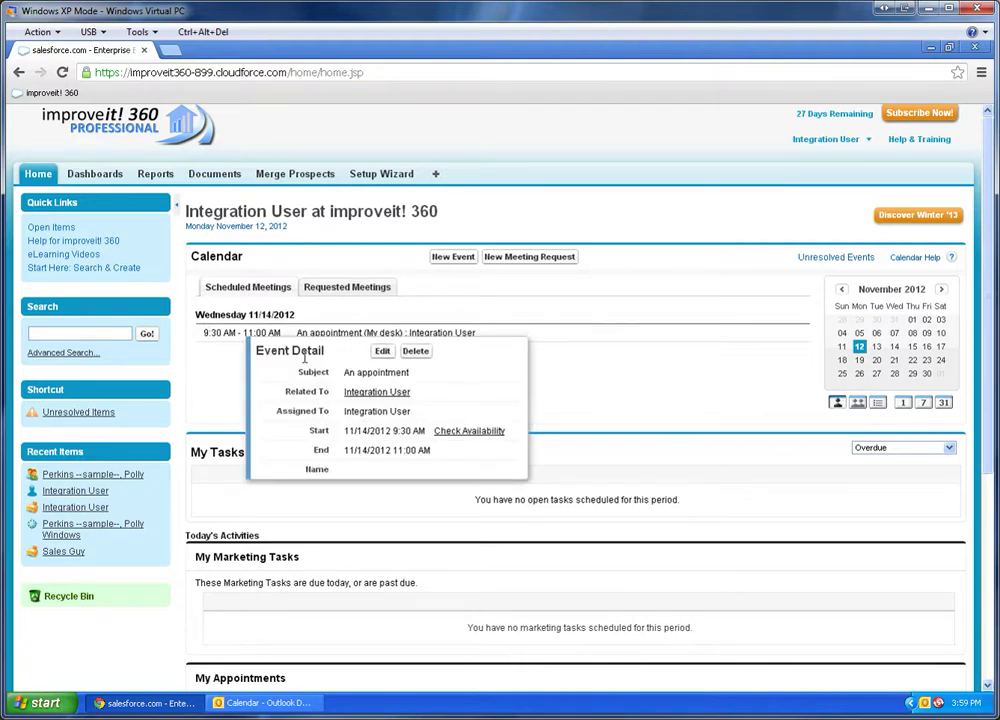
Open the Staff Calendar from All Tabs and show the day view for November 14, 2012.
{"action": "left_click", "coordinate": [435, 173]}
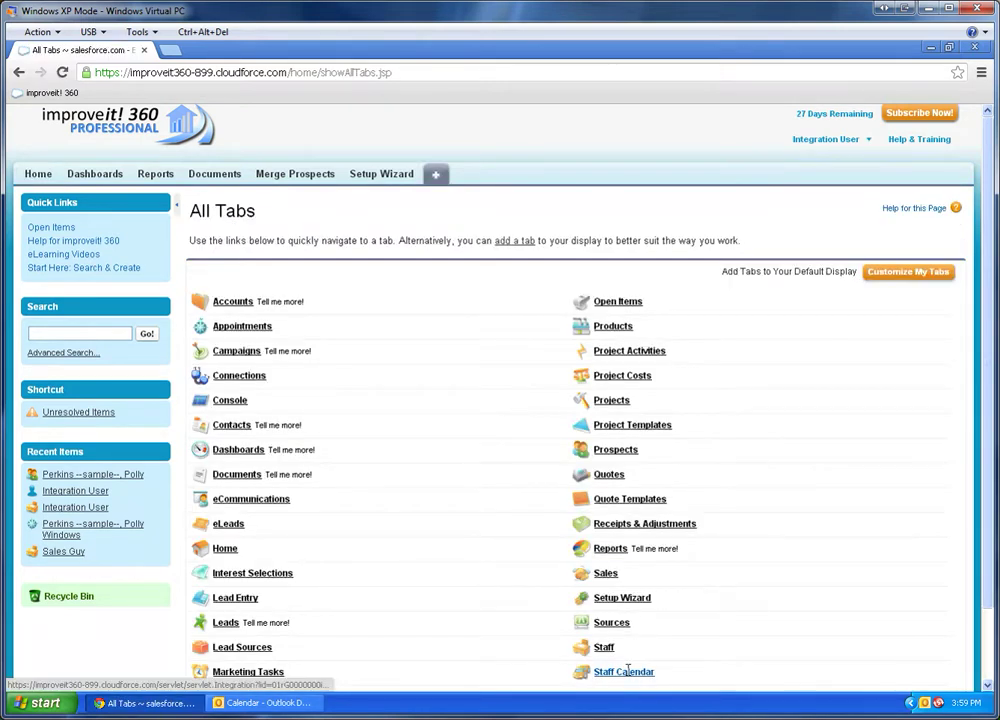
{"action": "left_click", "coordinate": [624, 671]}
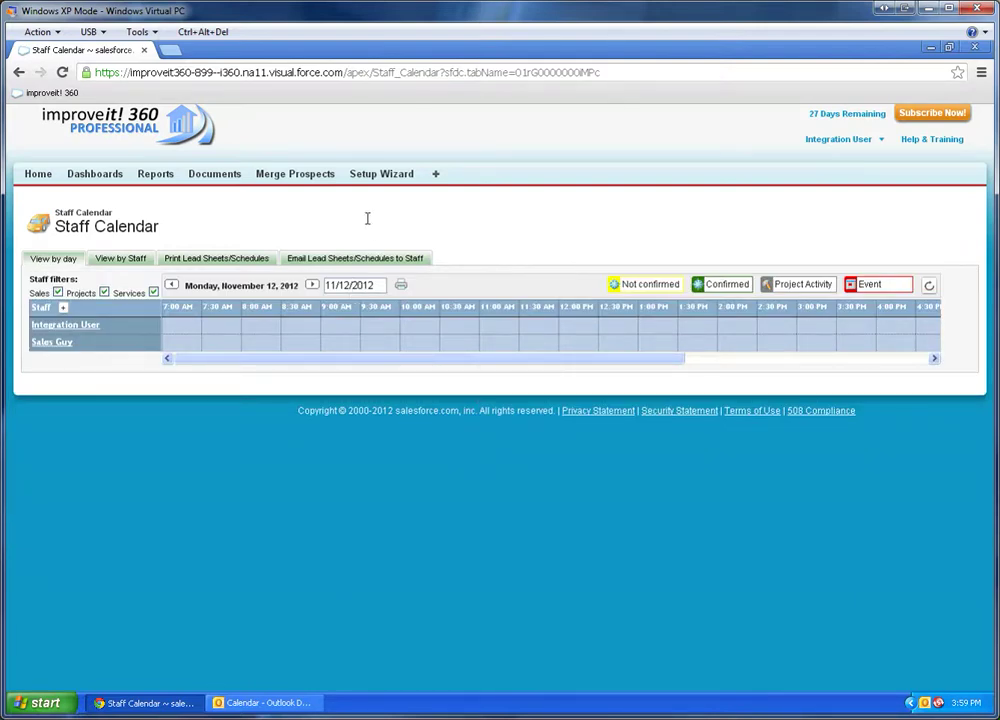
{"action": "left_click", "coordinate": [362, 258]}
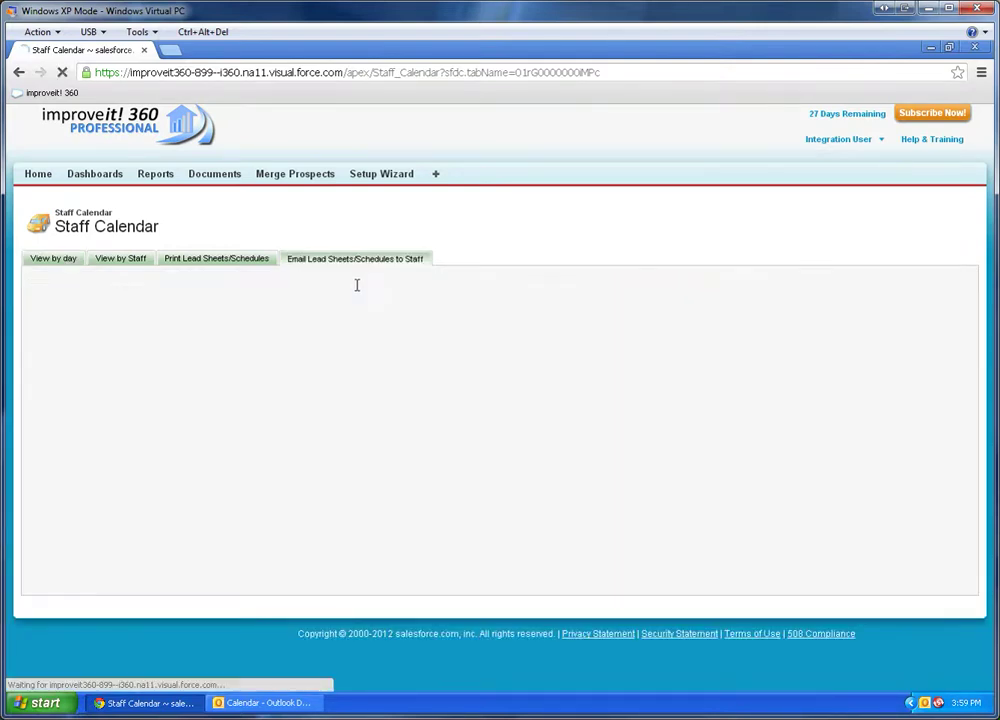
{"action": "left_click", "coordinate": [53, 257]}
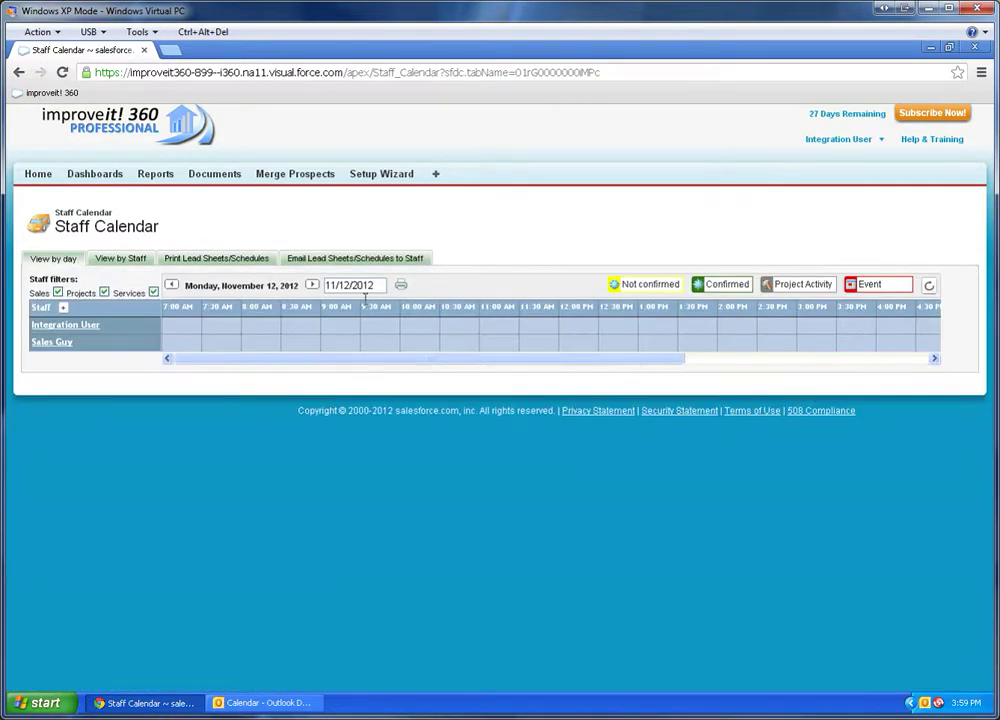
{"action": "left_click", "coordinate": [352, 285]}
{"action": "left_click", "coordinate": [408, 366]}
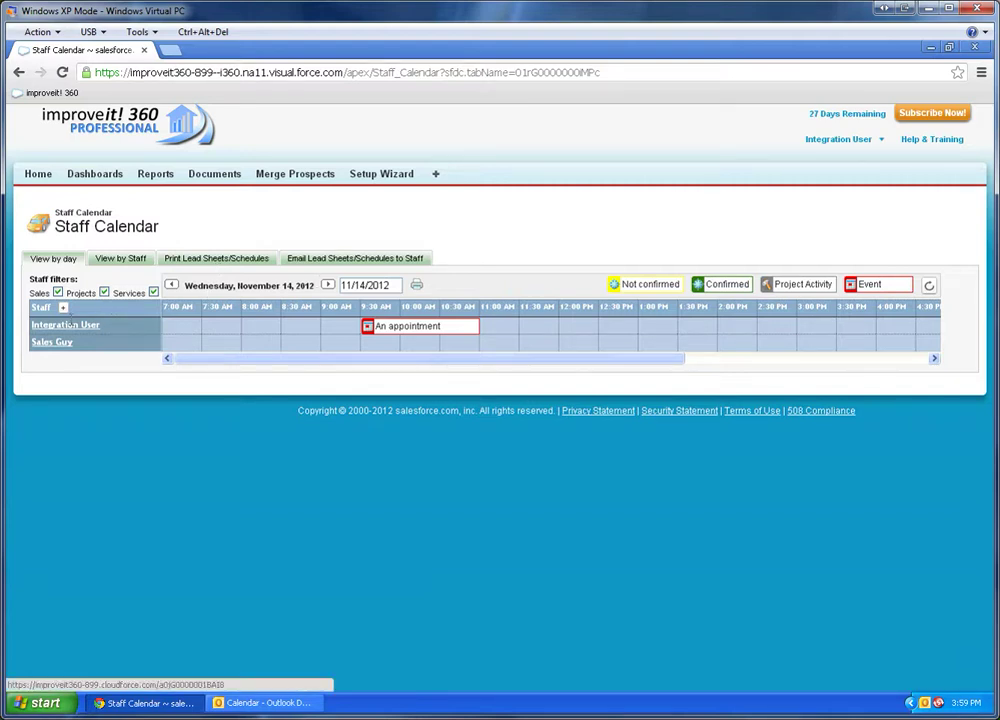
{"action": "mouse_move", "coordinate": [70, 325]}
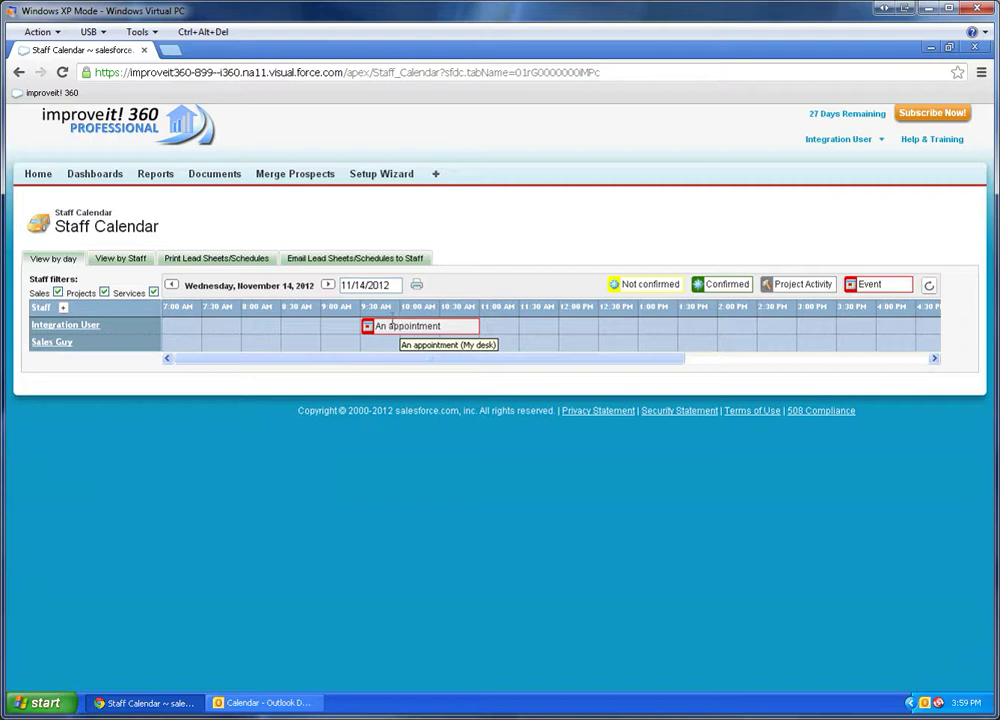
On Search & Create, search prospects by the customer's last name, first name and phone number.
{"action": "left_click", "coordinate": [45, 174]}
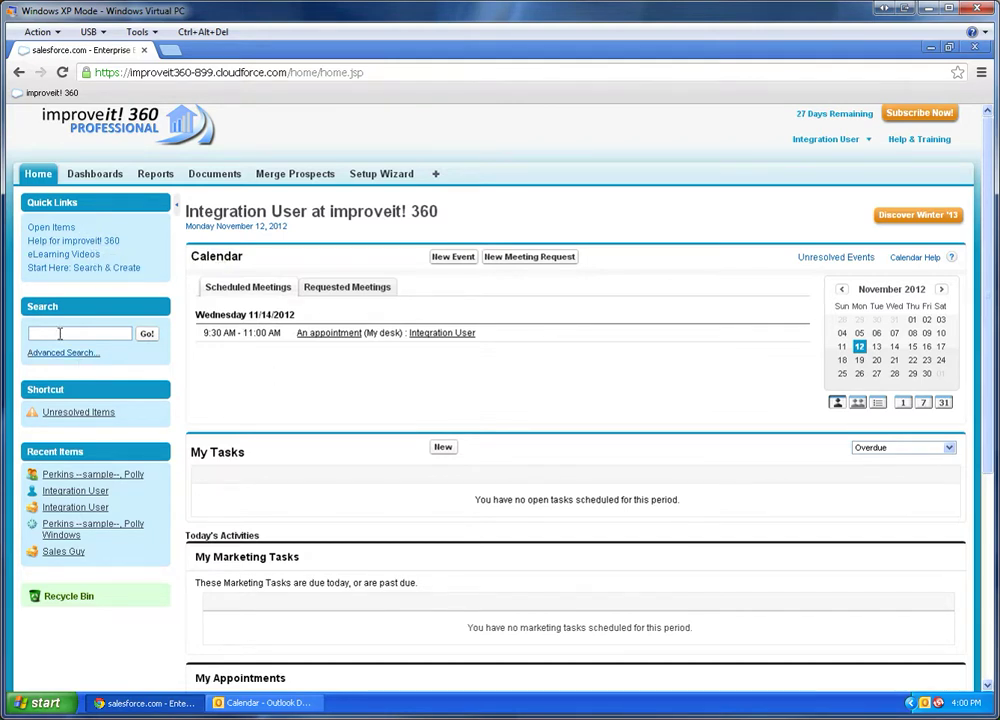
{"action": "left_click", "coordinate": [67, 268]}
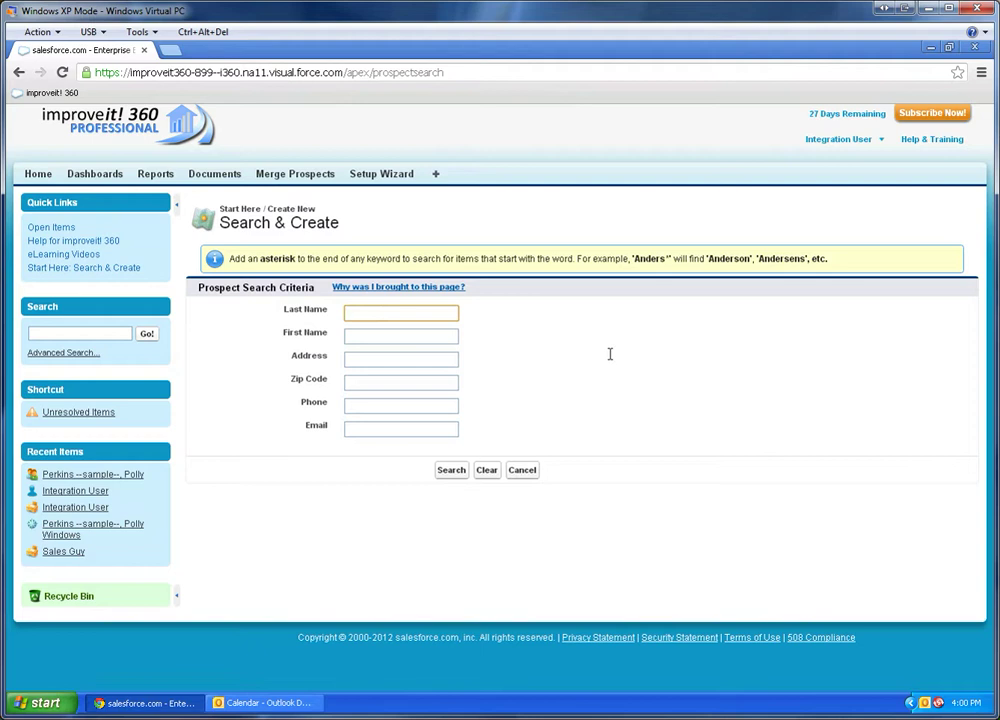
{"action": "type", "text": "perkins"}
{"action": "key", "text": "Tab"}
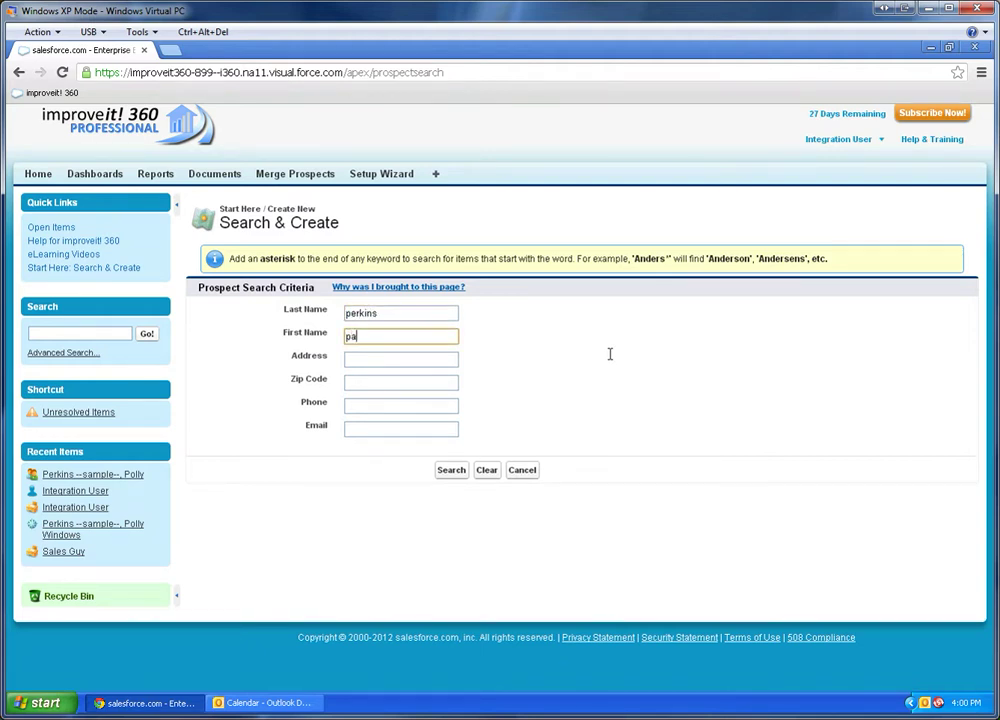
{"action": "key", "text": "BackSpace"}
{"action": "key", "text": "BackSpace"}
{"action": "key", "text": "Tab"}
{"action": "key", "text": "Tab"}
{"action": "key", "text": "Tab"}
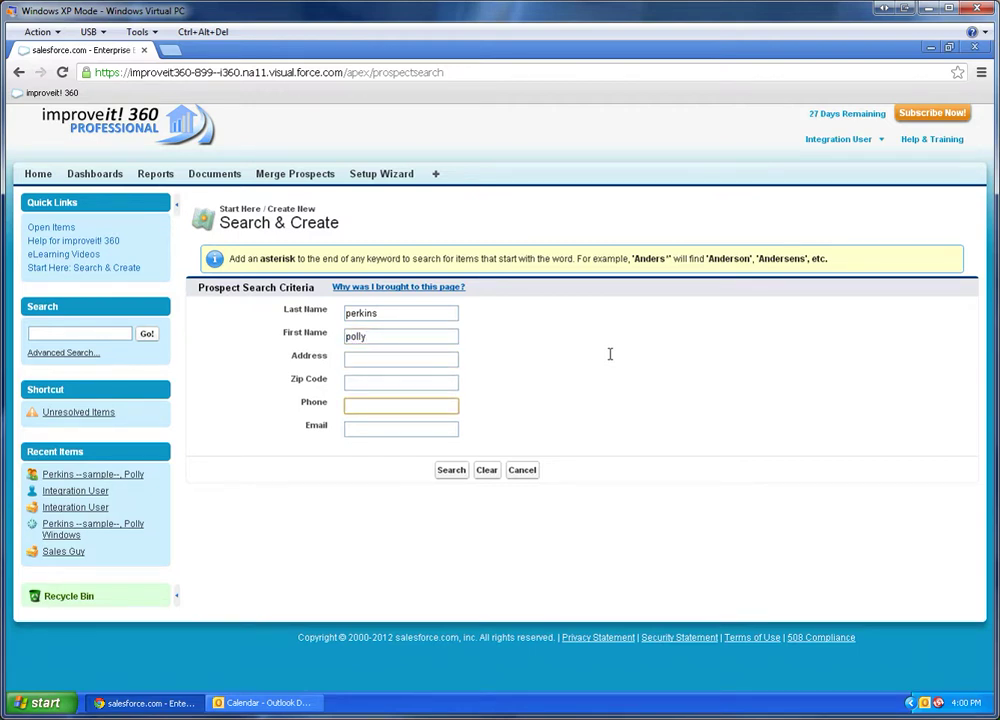
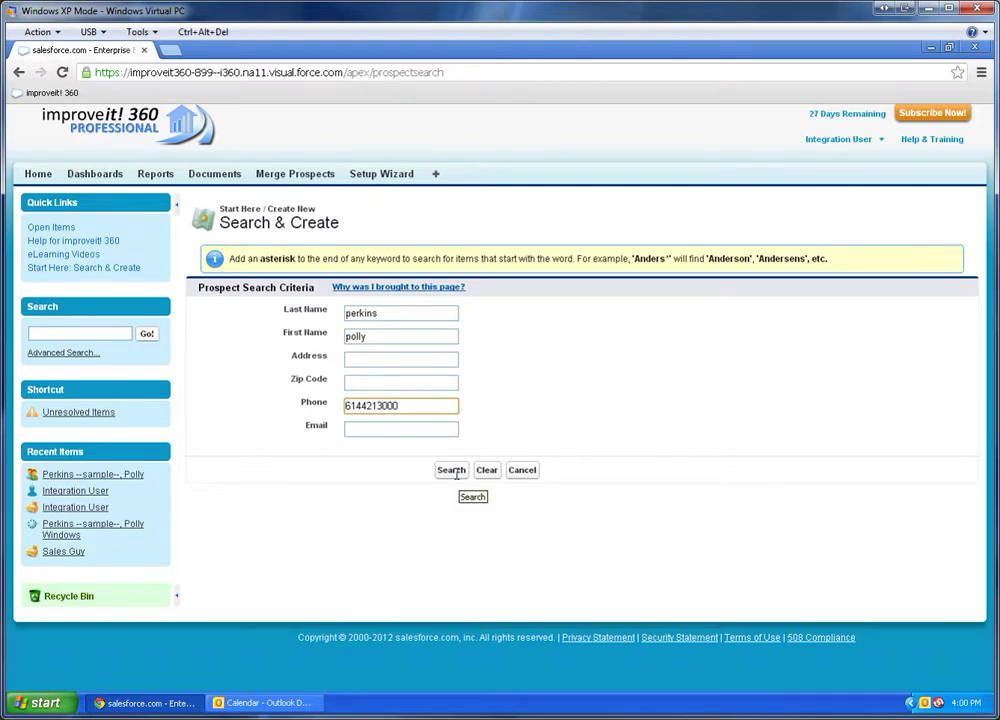
{"action": "left_click", "coordinate": [451, 470]}
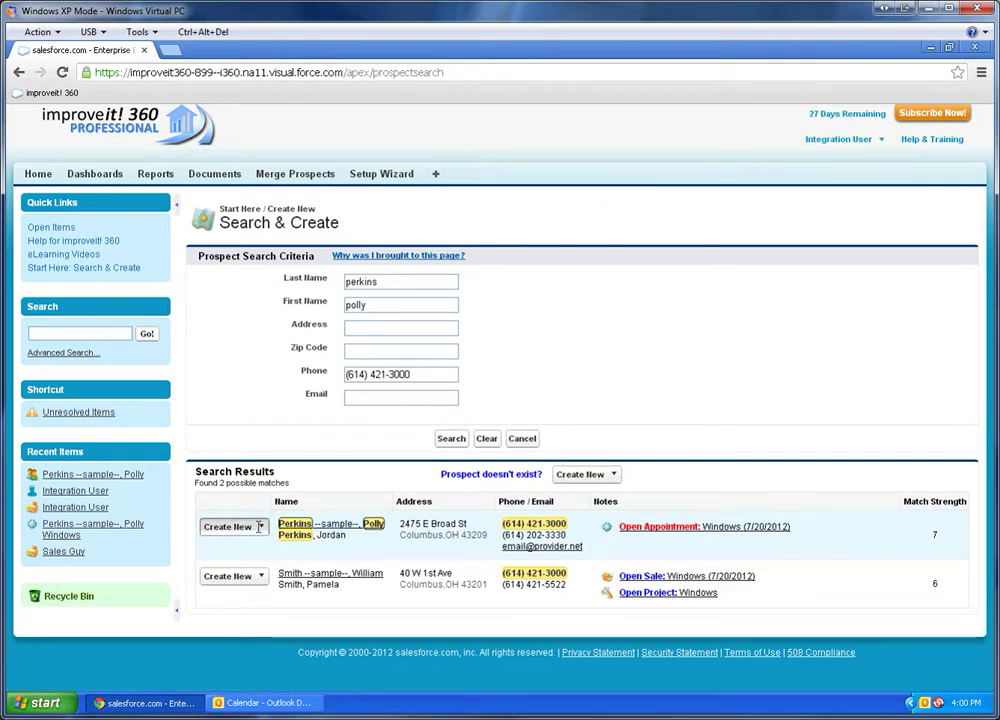
Start a new appointment for the matching prospect and look up available time slots.
{"action": "left_click", "coordinate": [259, 527]}
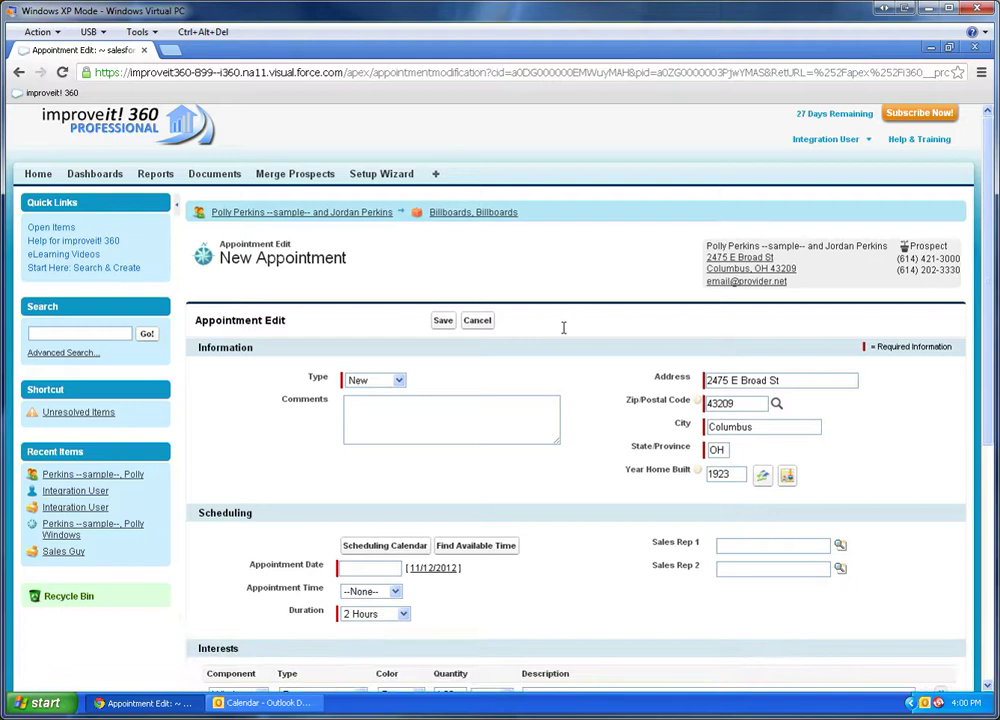
{"action": "scroll", "coordinate": [564, 327], "scroll_direction": "down", "scroll_amount": 3}
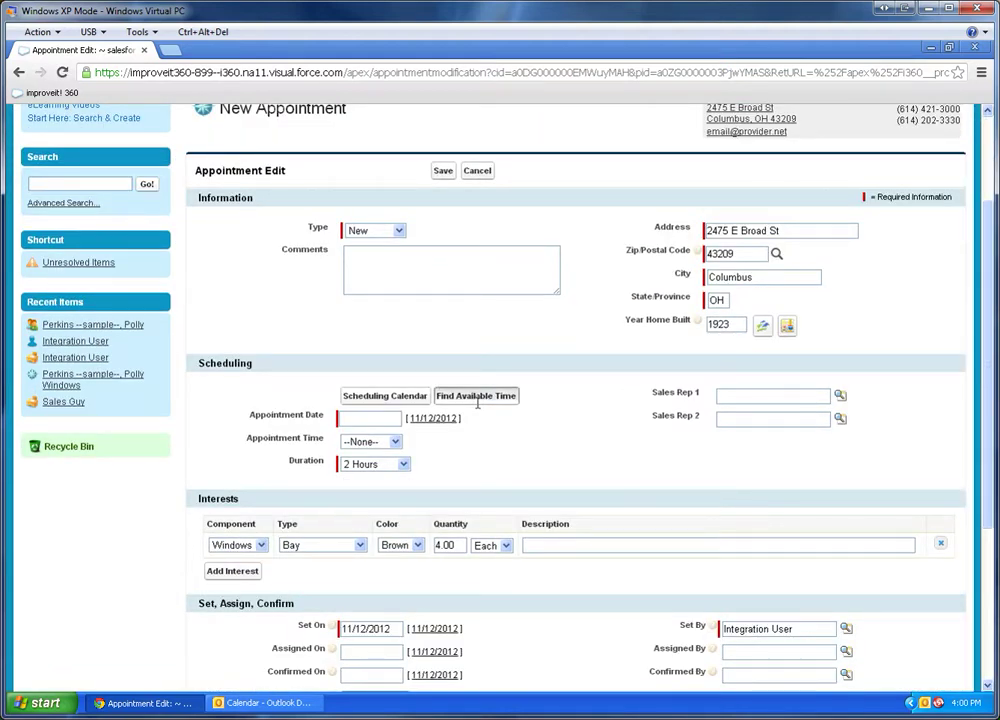
{"action": "left_click", "coordinate": [478, 396]}
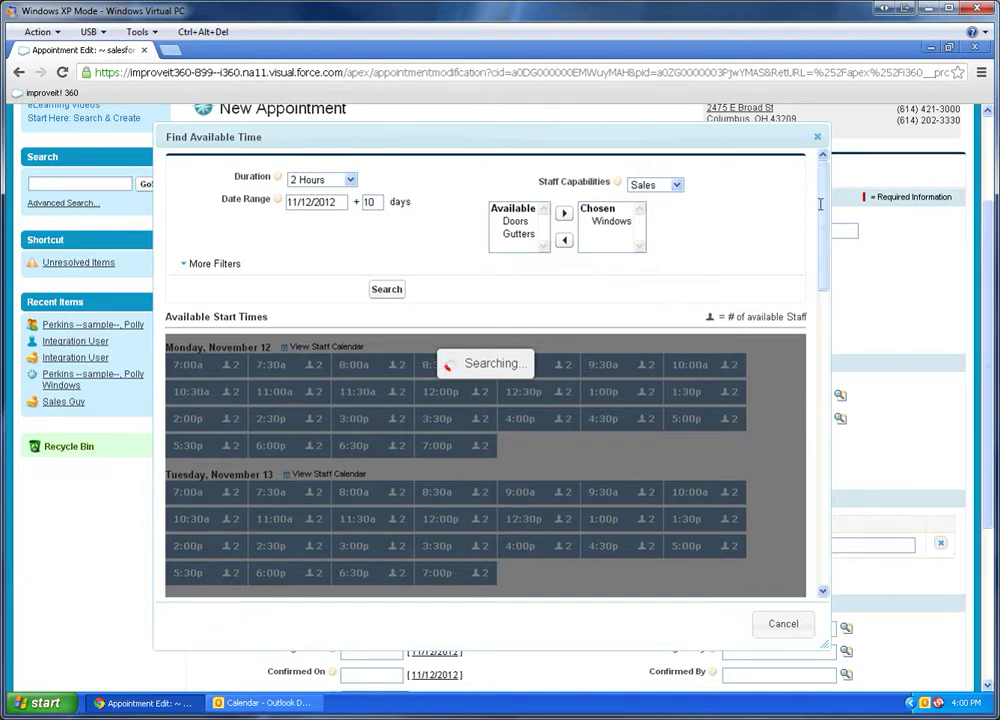
{"action": "left_click_drag", "start_coordinate": [822, 202], "coordinate": [815, 279]}
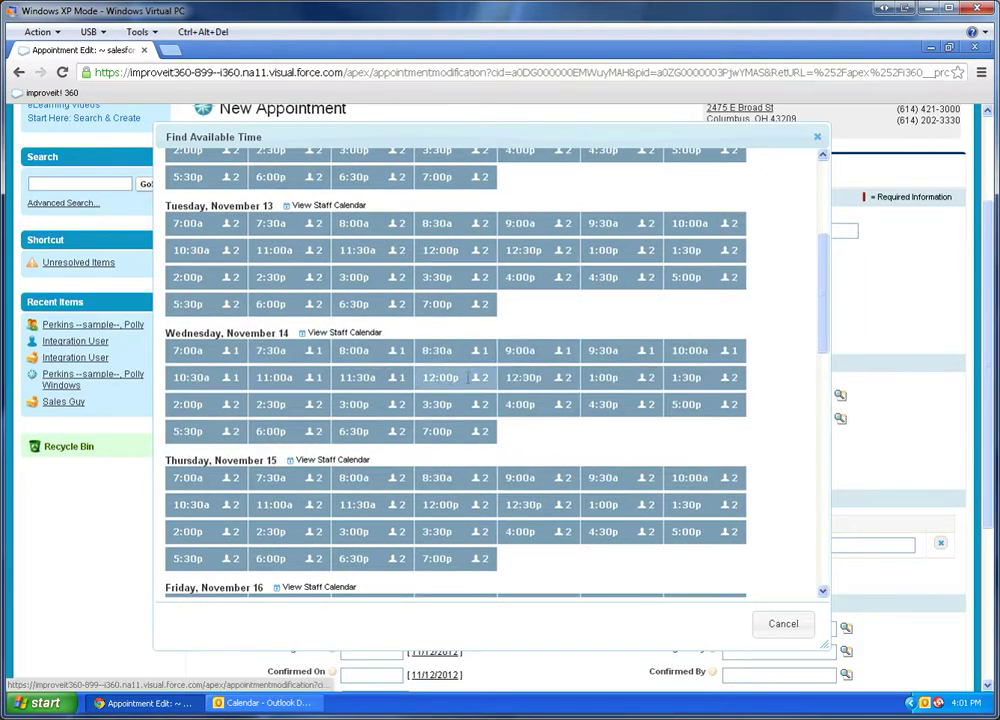
Book the Wednesday 1:00p slot with Integration User as Rep 1 and Sales Guy as Rep 2.
{"action": "left_click", "coordinate": [468, 377]}
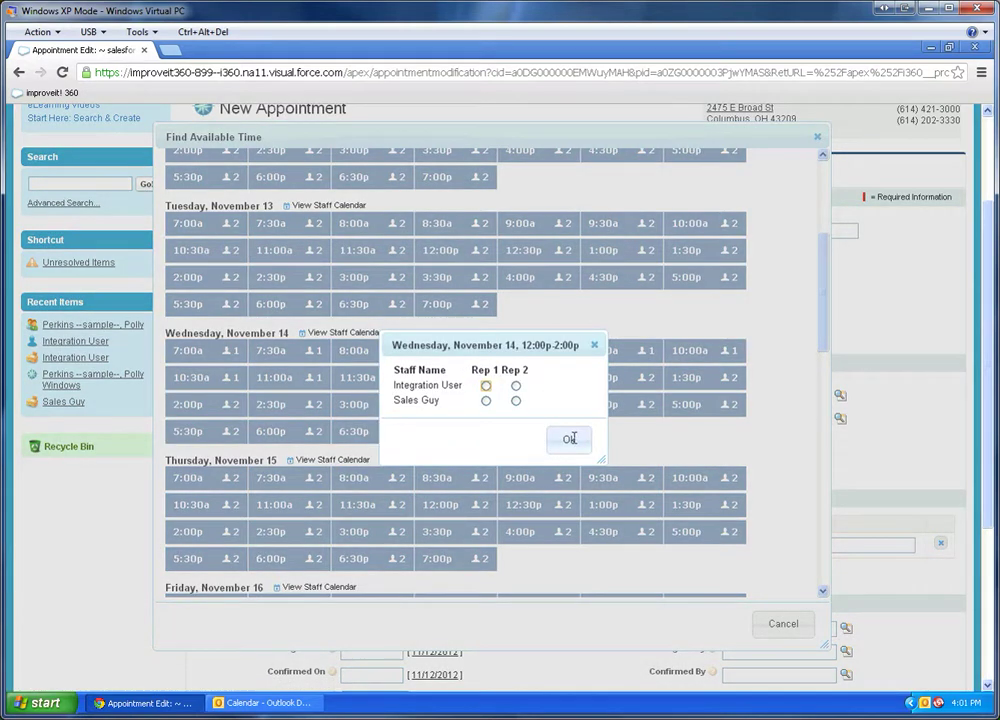
{"action": "left_click", "coordinate": [570, 439]}
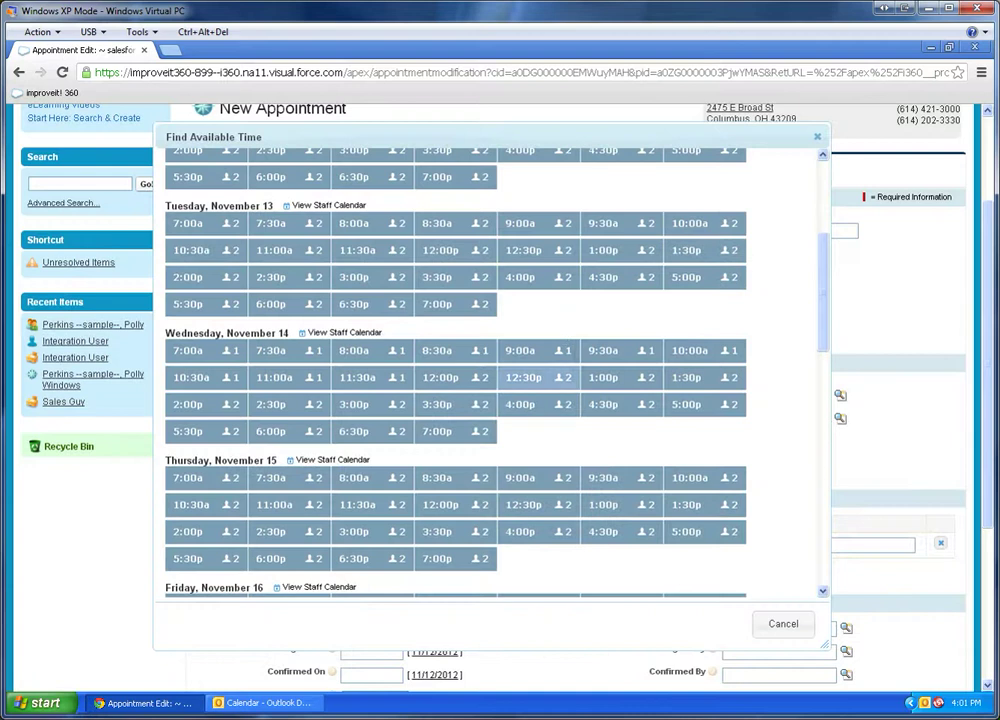
{"action": "left_click", "coordinate": [453, 345]}
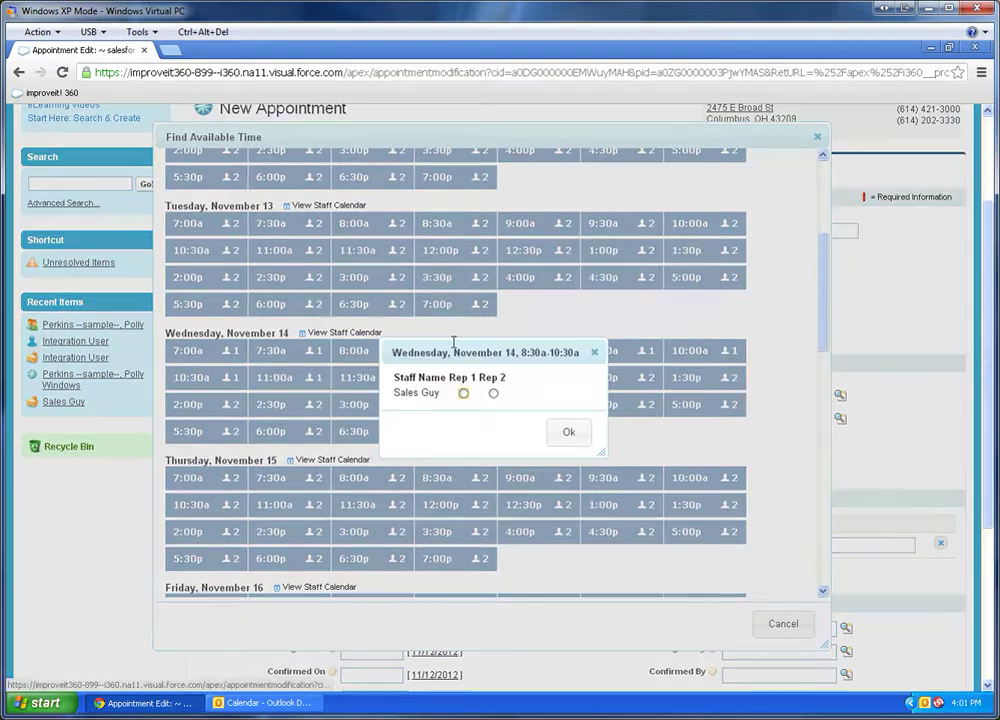
{"action": "left_click", "coordinate": [568, 433]}
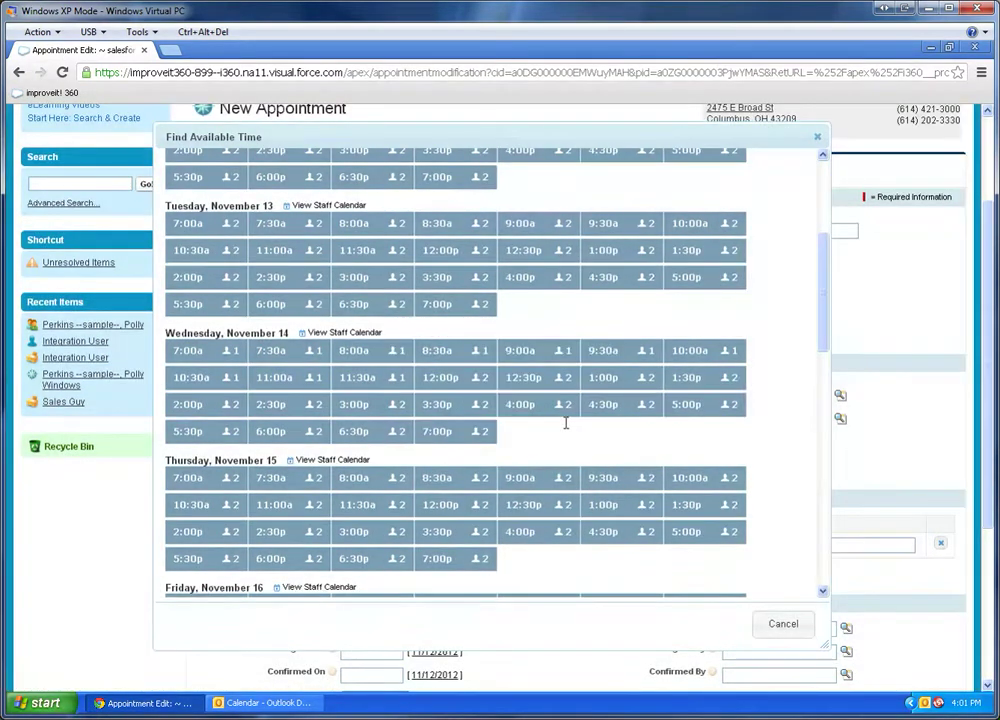
{"action": "left_click", "coordinate": [603, 377]}
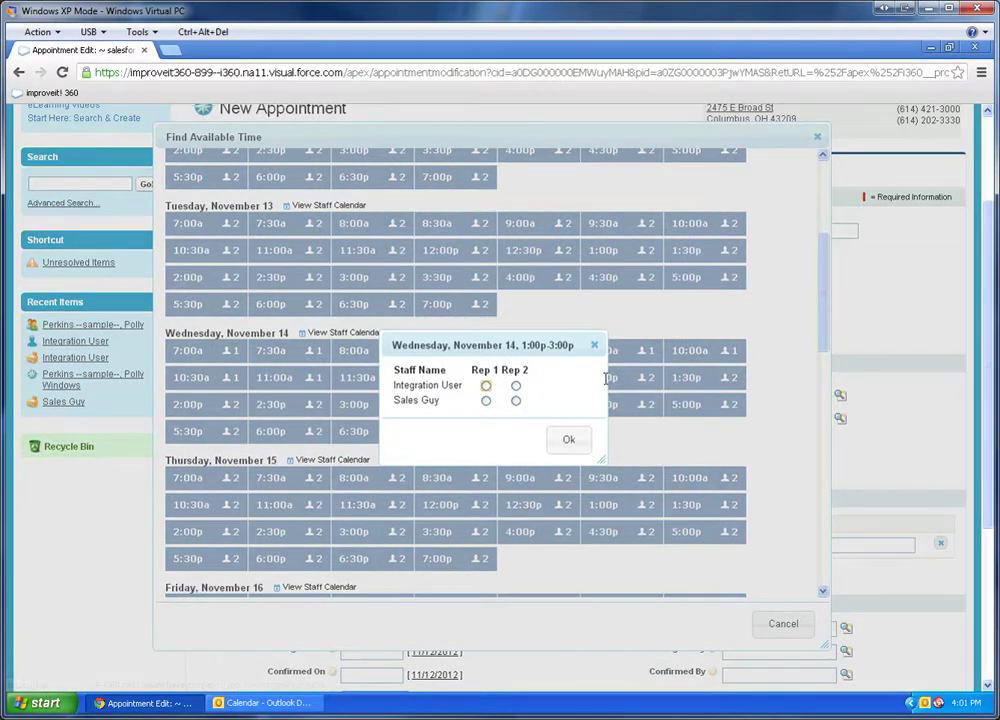
{"action": "left_click", "coordinate": [486, 385]}
{"action": "left_click", "coordinate": [516, 401]}
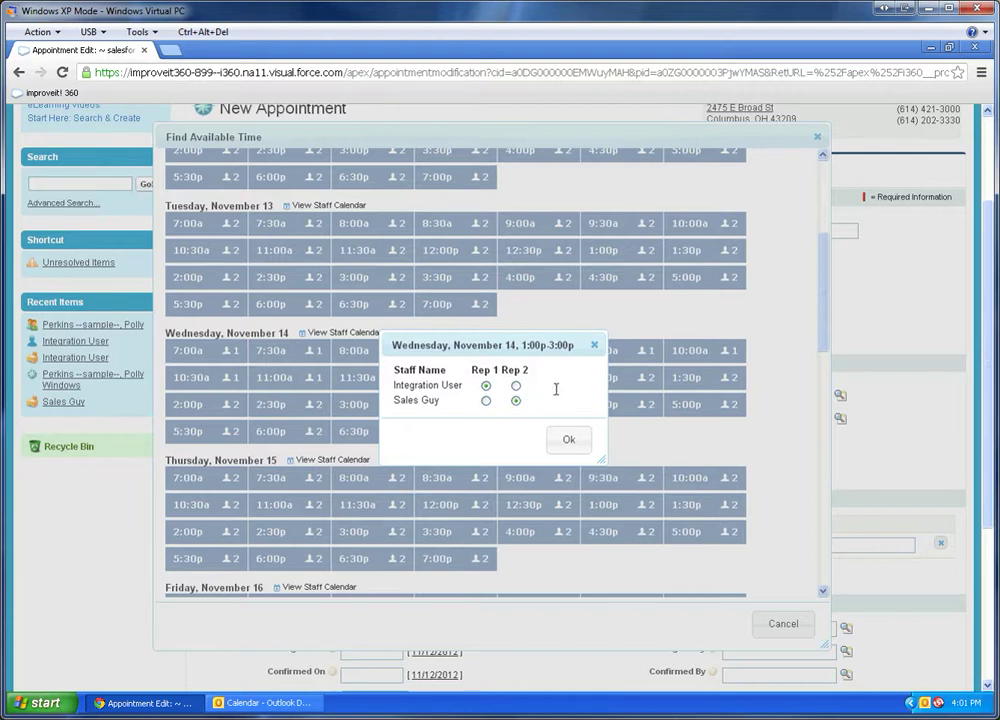
{"action": "left_click", "coordinate": [569, 440]}
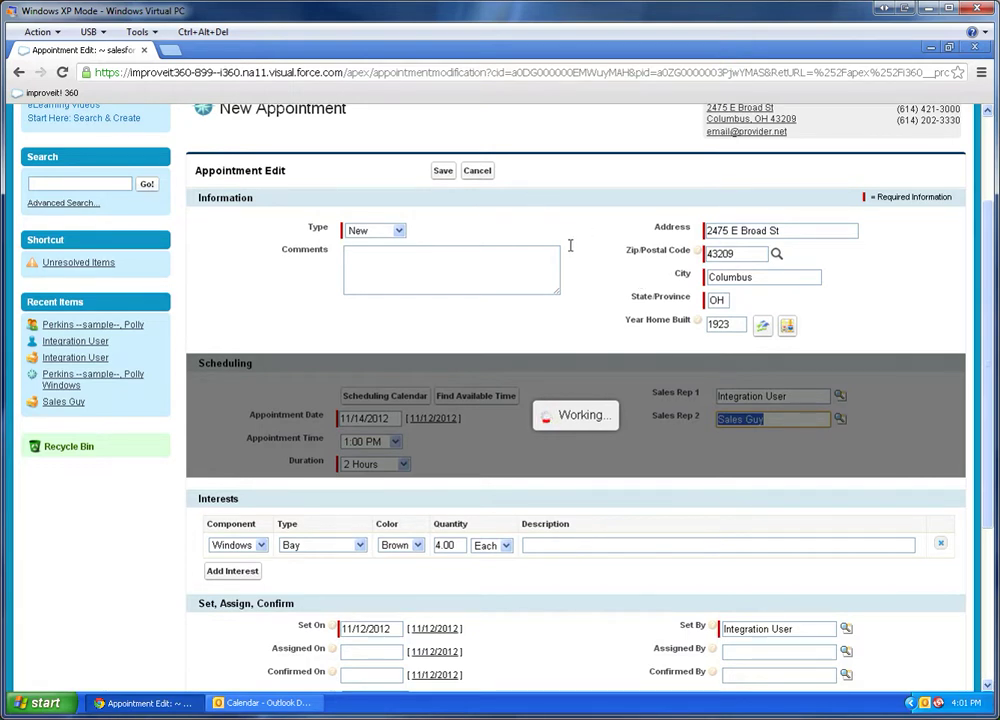
Save the Windows appointment as Assigned for 11/14/2012 1:00 PM and run Sync Now with Outlook.
{"action": "left_click", "coordinate": [443, 171]}
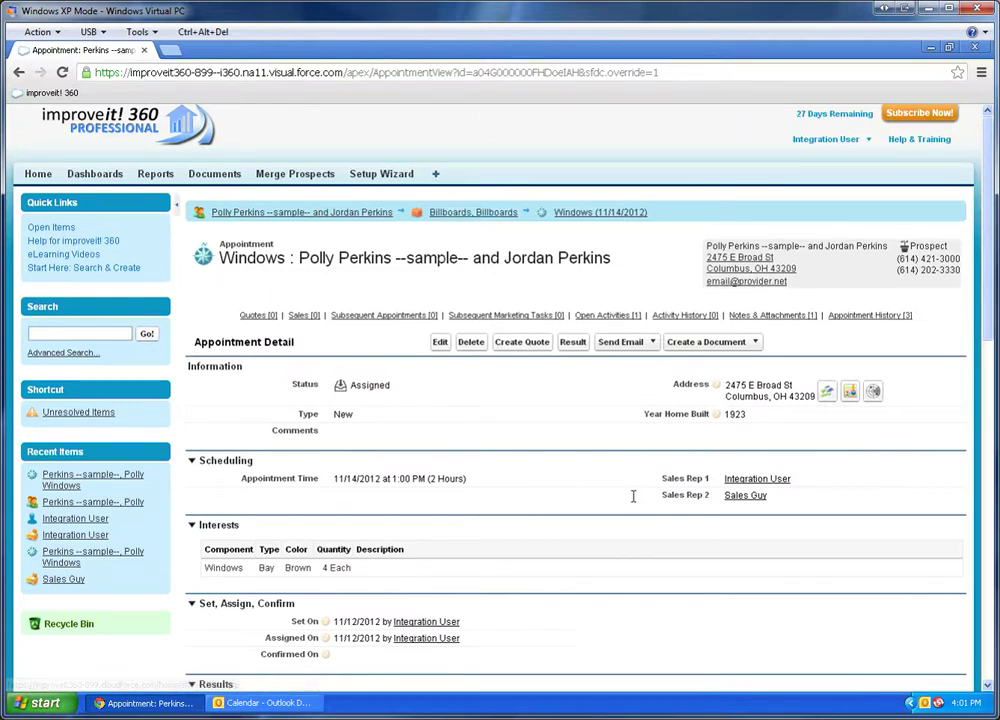
{"action": "scroll", "coordinate": [986, 600], "scroll_direction": "down", "scroll_amount": 2}
{"action": "right_click", "coordinate": [938, 702]}
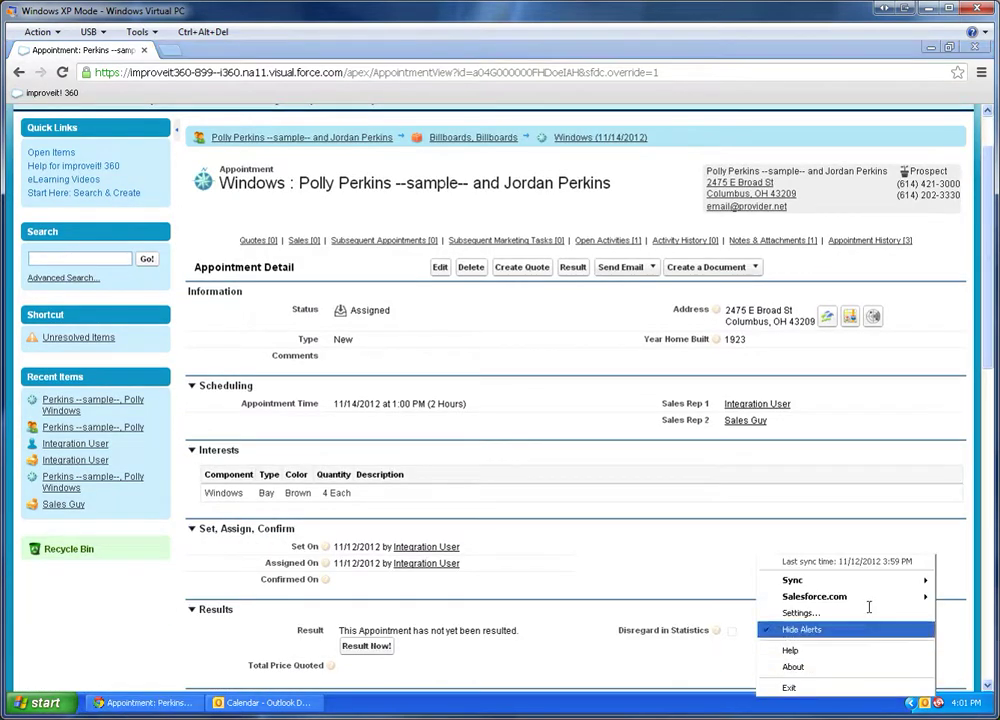
{"action": "mouse_move", "coordinate": [822, 580]}
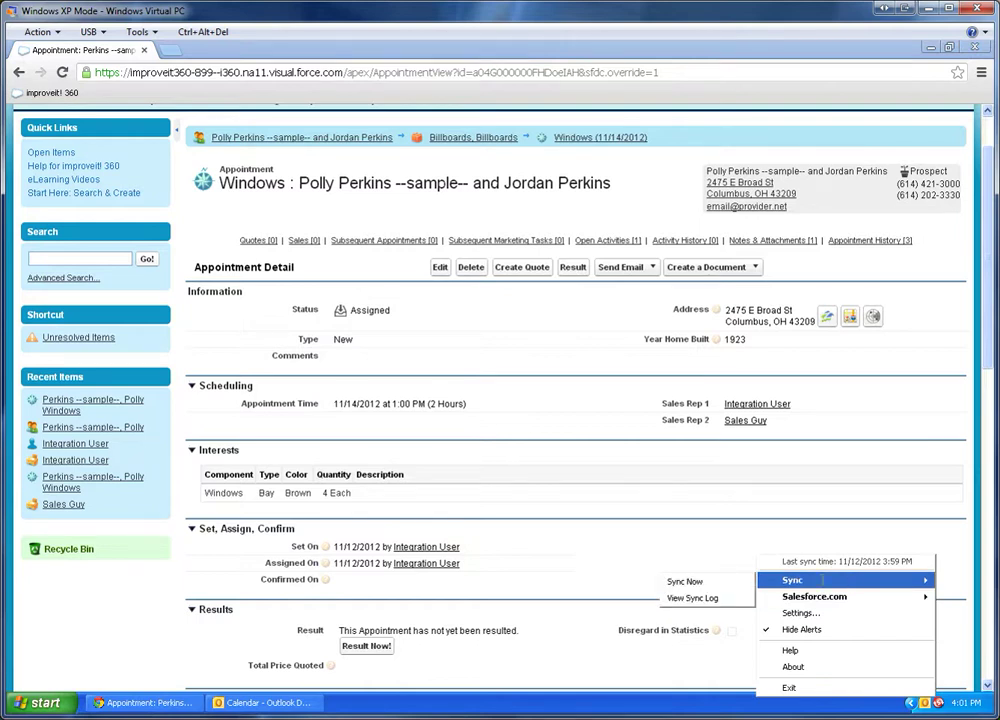
{"action": "left_click", "coordinate": [721, 578]}
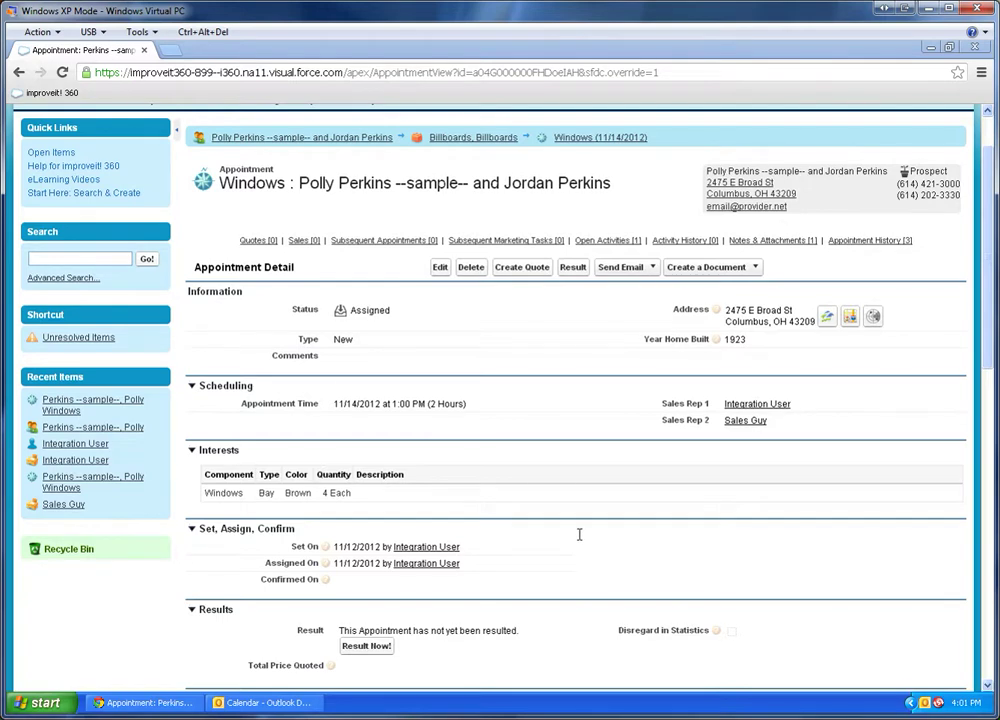
Show Outlook's day view for November 14 and select the synced 1:00–3:00 PM appointment.
{"action": "left_click", "coordinate": [255, 704]}
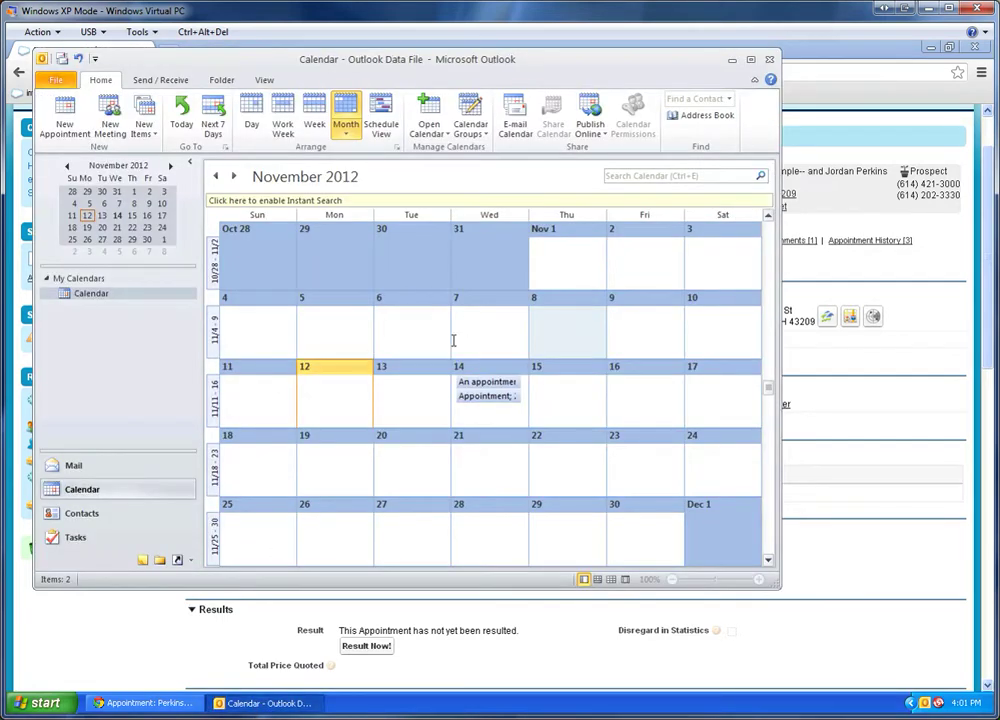
{"action": "left_click", "coordinate": [251, 115]}
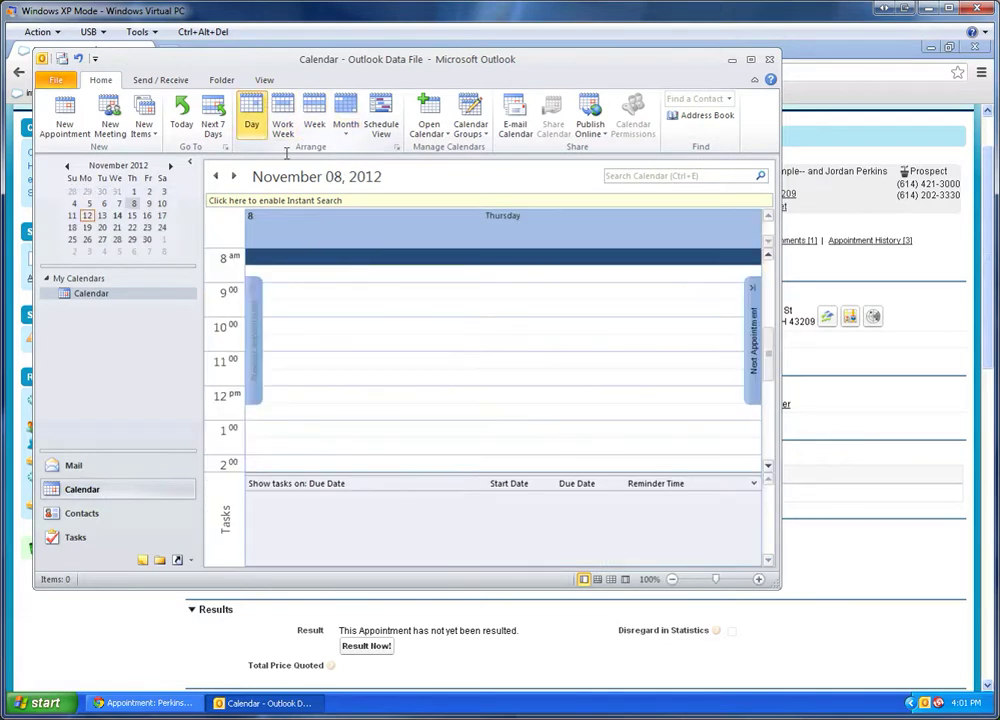
{"action": "left_click", "coordinate": [117, 215]}
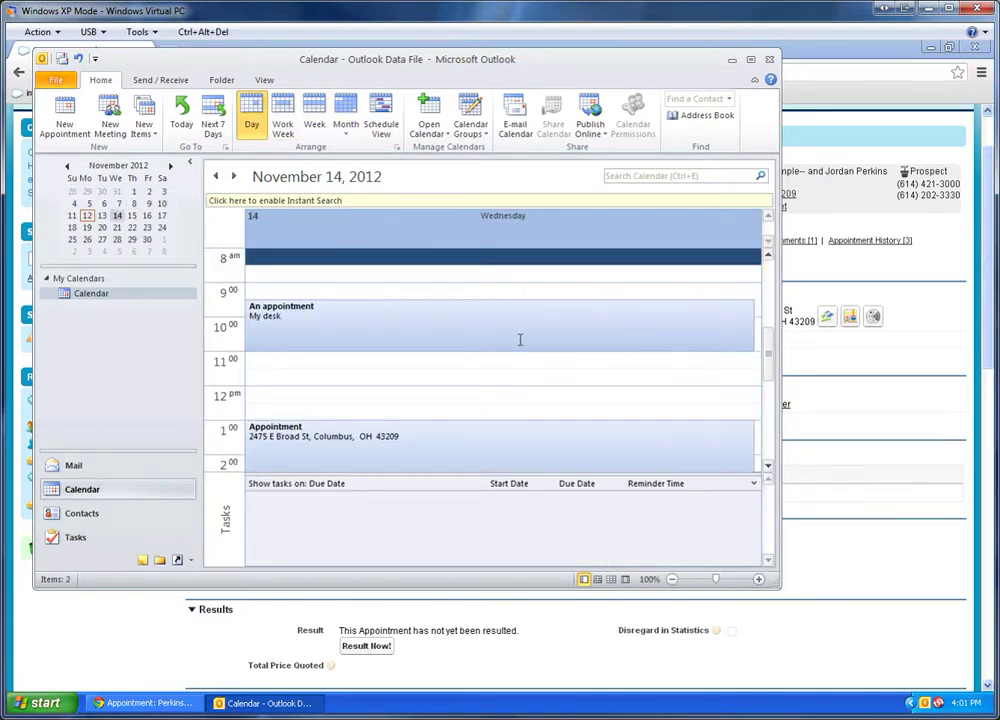
{"action": "scroll", "coordinate": [430, 340], "scroll_direction": "down", "scroll_amount": 1}
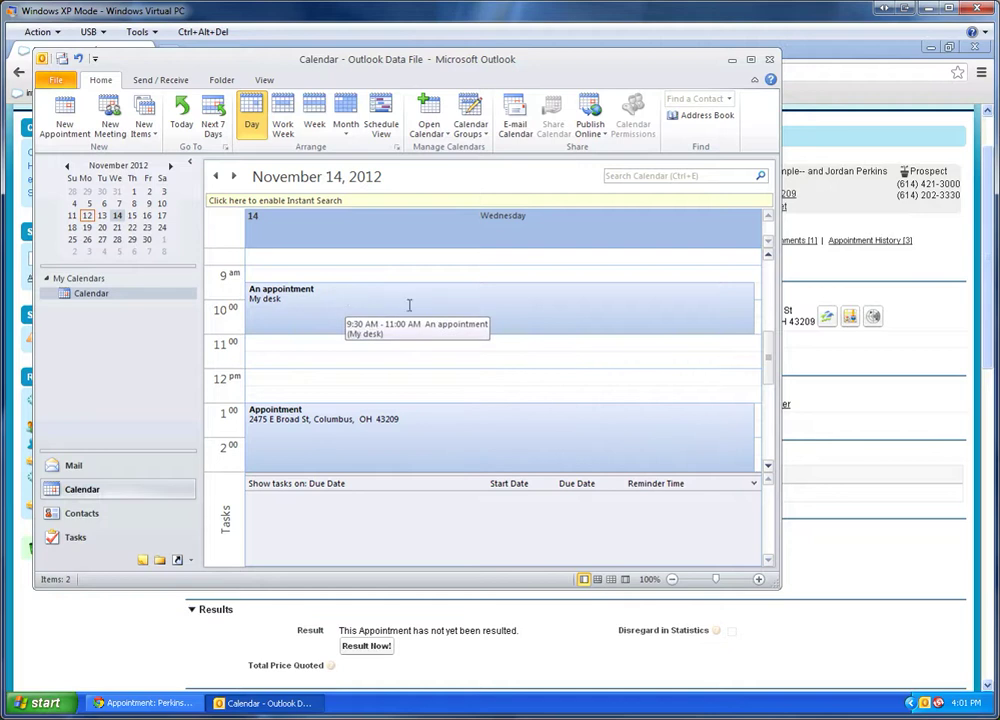
{"action": "scroll", "coordinate": [766, 345], "scroll_direction": "down", "scroll_amount": 2}
{"action": "left_click", "coordinate": [455, 356]}
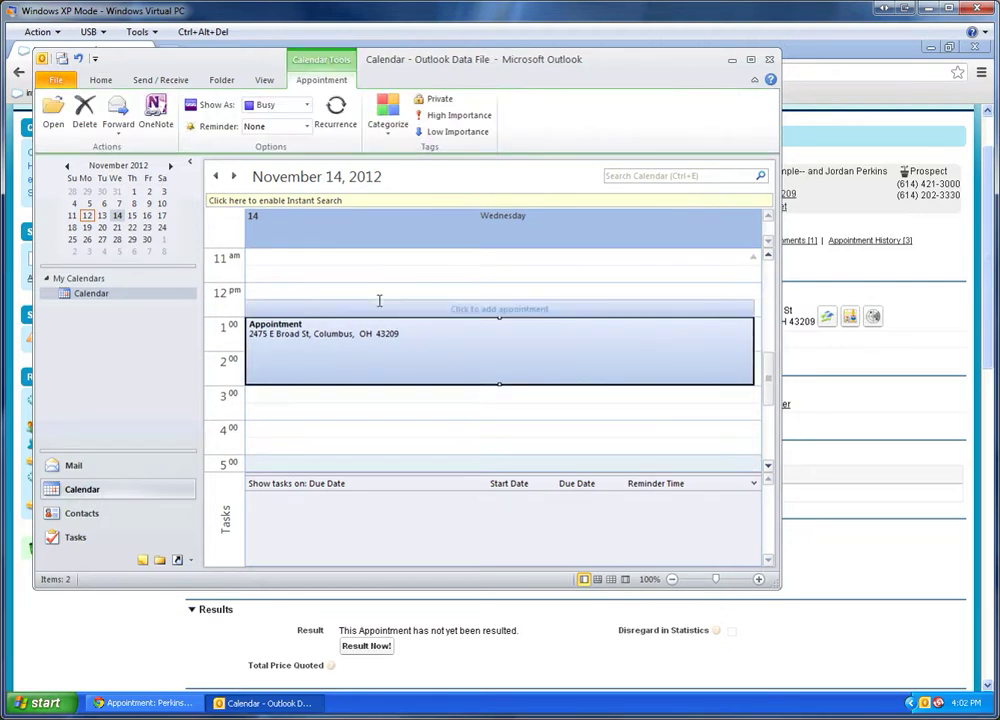